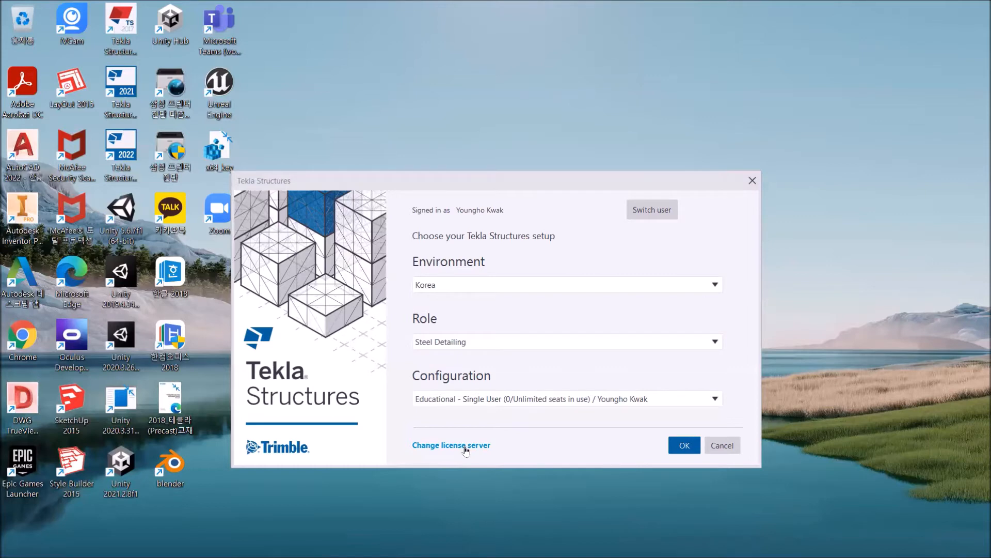
# Change the license server setting to use the on-premises license server and activate its address field.
pyautogui.click(466, 448)
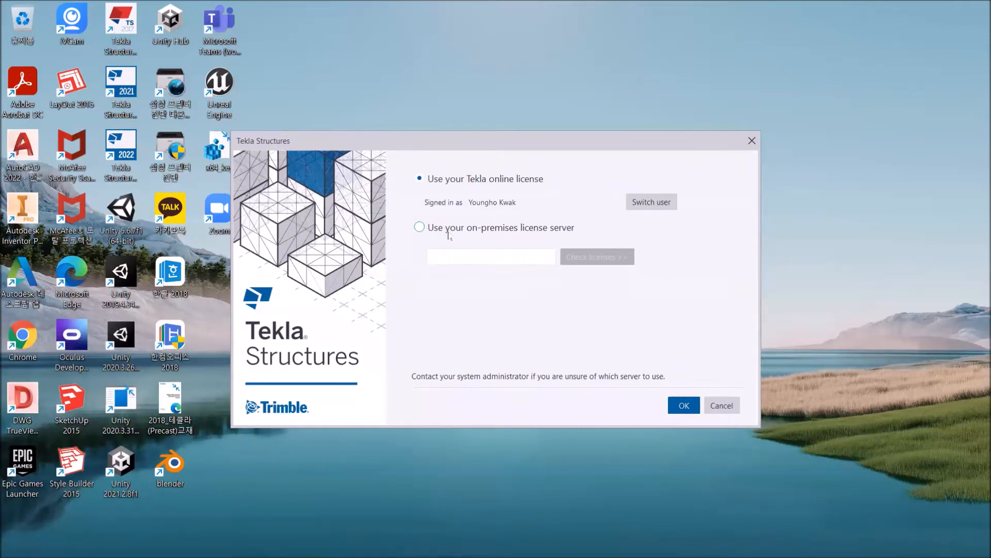
pyautogui.click(425, 230)
pyautogui.click(446, 257)
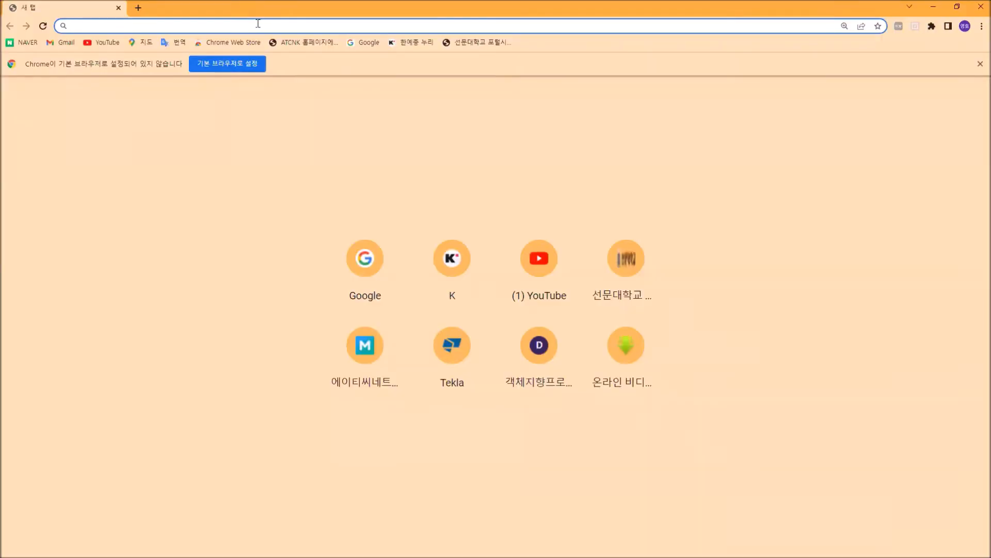
# Switch to Chrome, open tekla.com and go through Tekla Downloads to the Tekla Structures download page for businesses.
pyautogui.write('tekla.com')
pyautogui.press('Return')
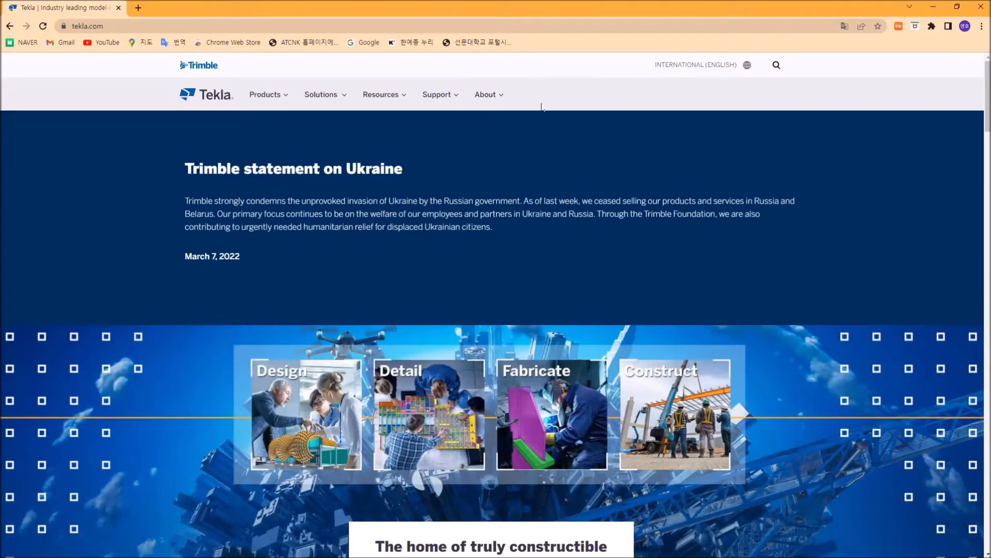
pyautogui.click(457, 101)
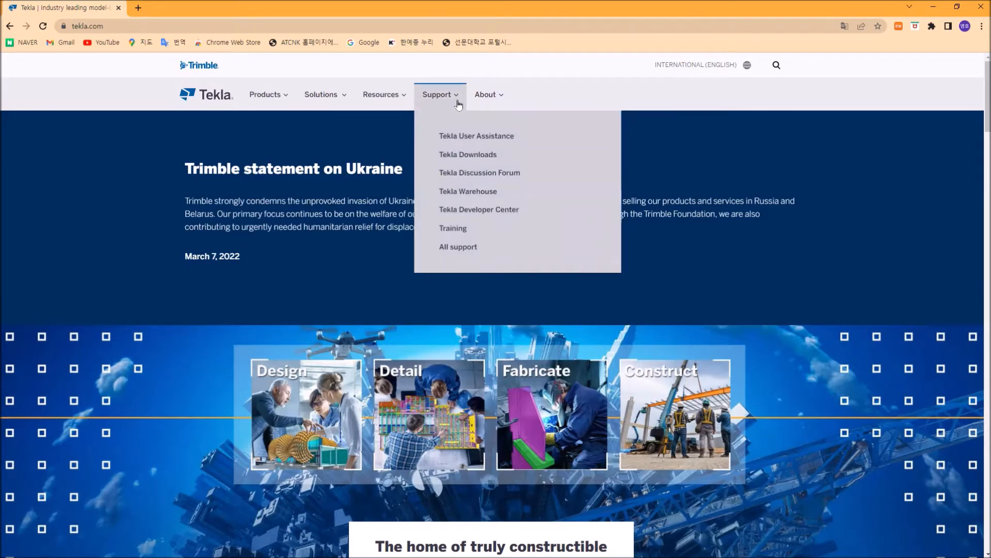
pyautogui.click(461, 158)
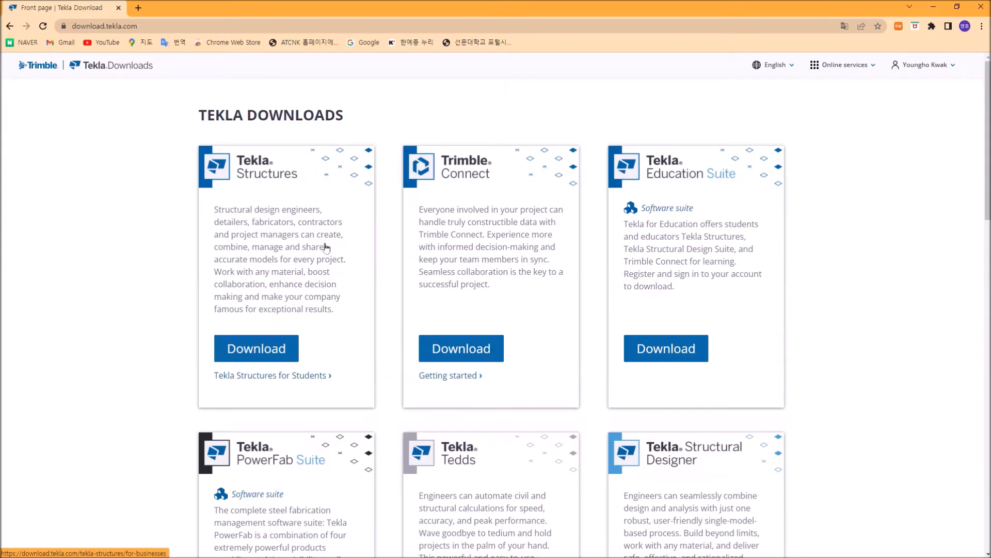
pyautogui.click(255, 349)
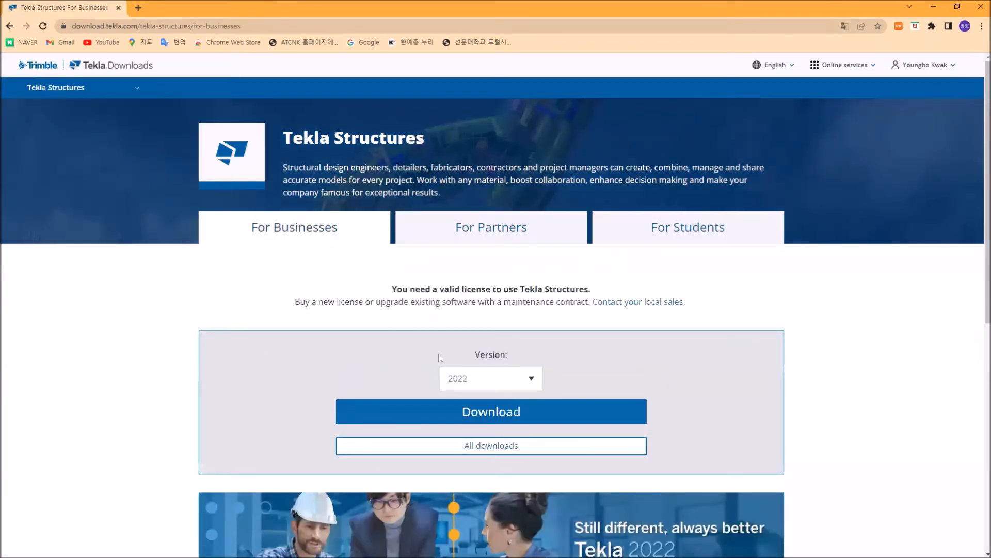
pyautogui.scroll(-3, 440, 357)
pyautogui.scroll(2, 398, 204)
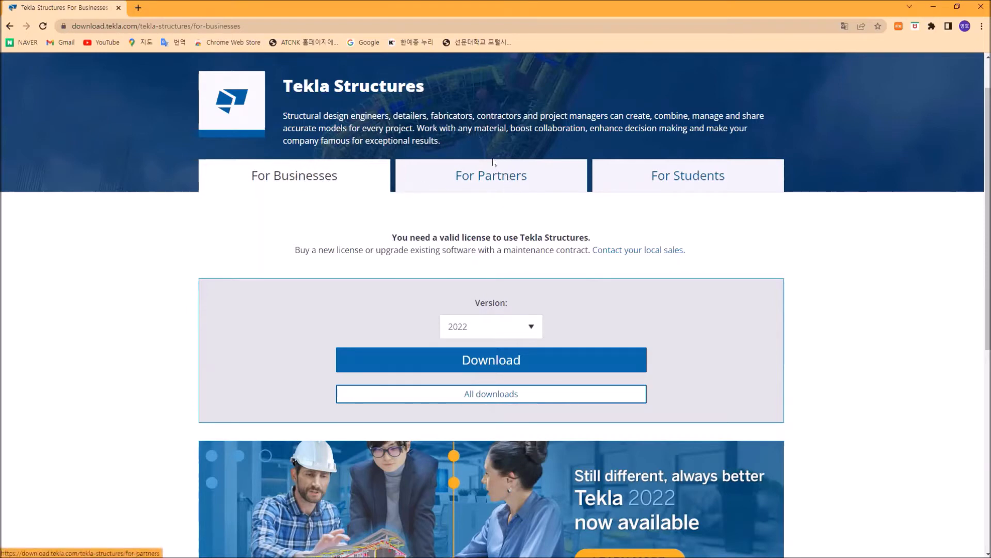
# Open the Tekla Structures downloads for students and review the registration, activation, download and learning stages.
pyautogui.click(675, 178)
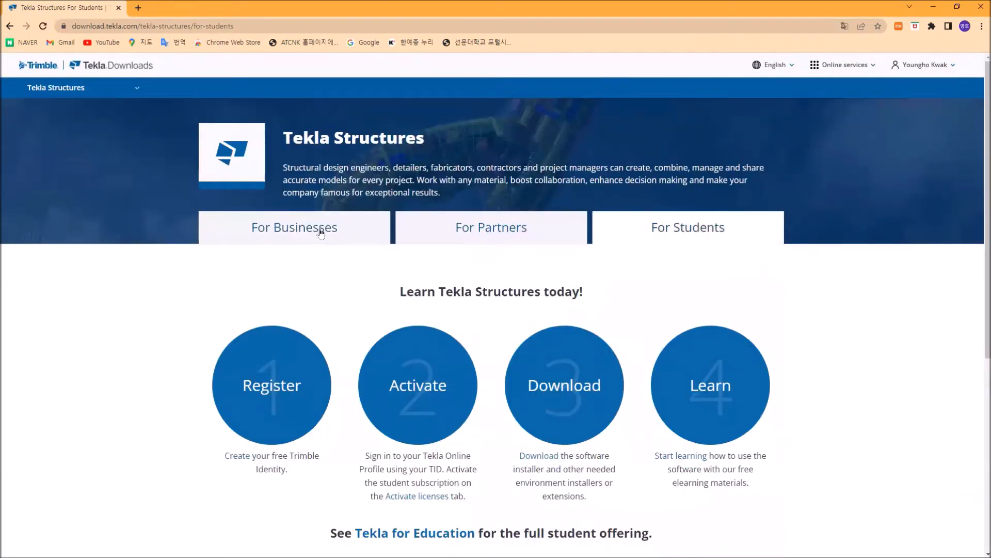
pyautogui.scroll(-5, 309, 240)
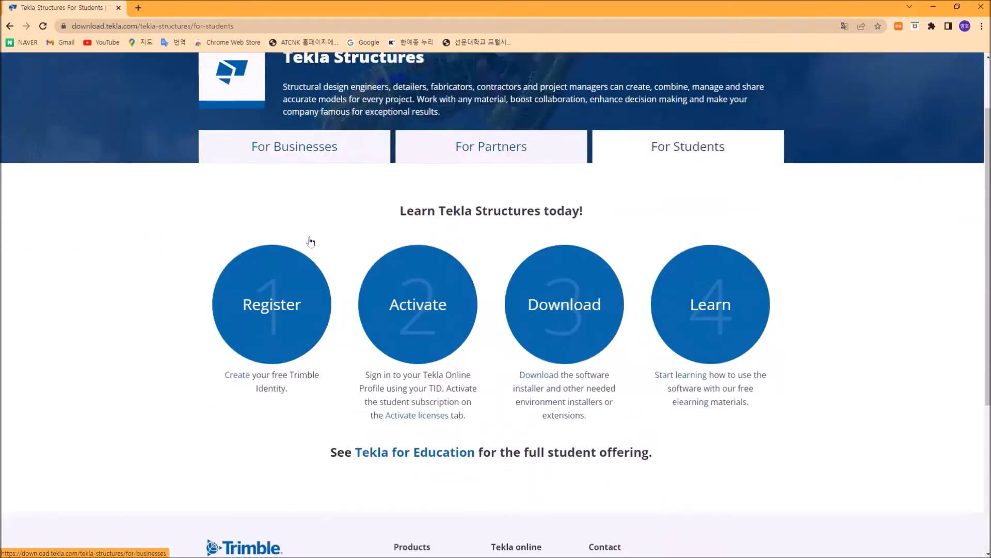
pyautogui.scroll(2, 463, 272)
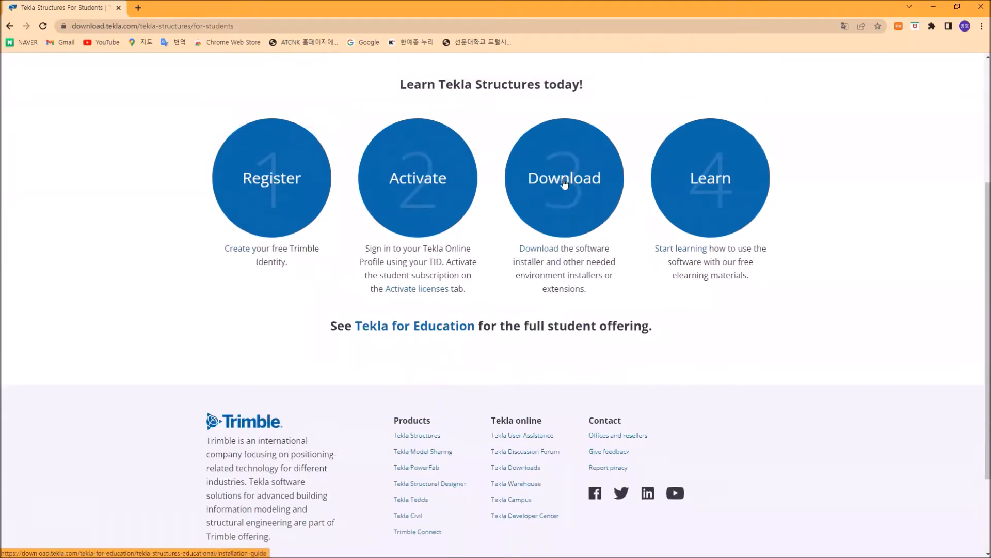
pyautogui.scroll(2, 564, 183)
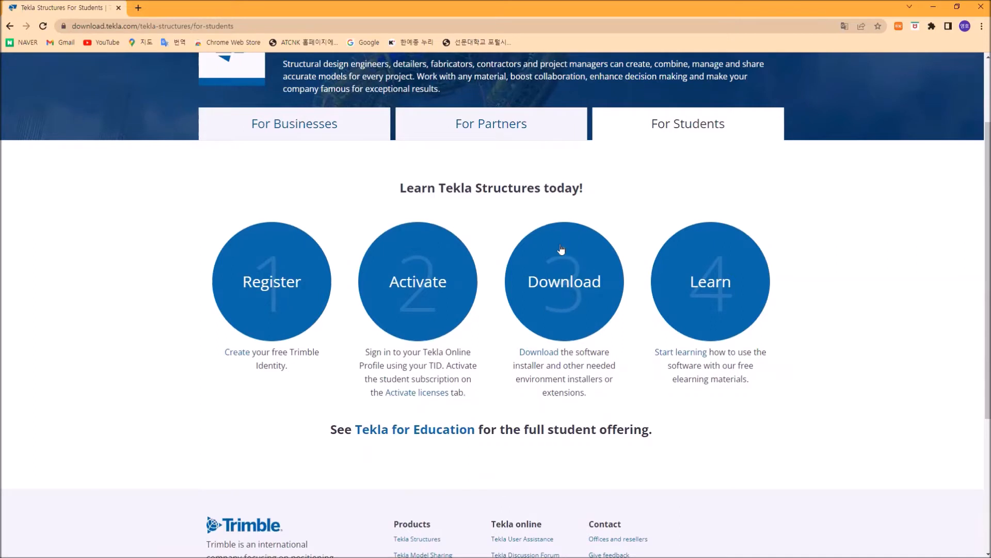
# Review the Limitations and Tekla Structures stages of the Tekla Structures Educational installation guide.
pyautogui.click(564, 291)
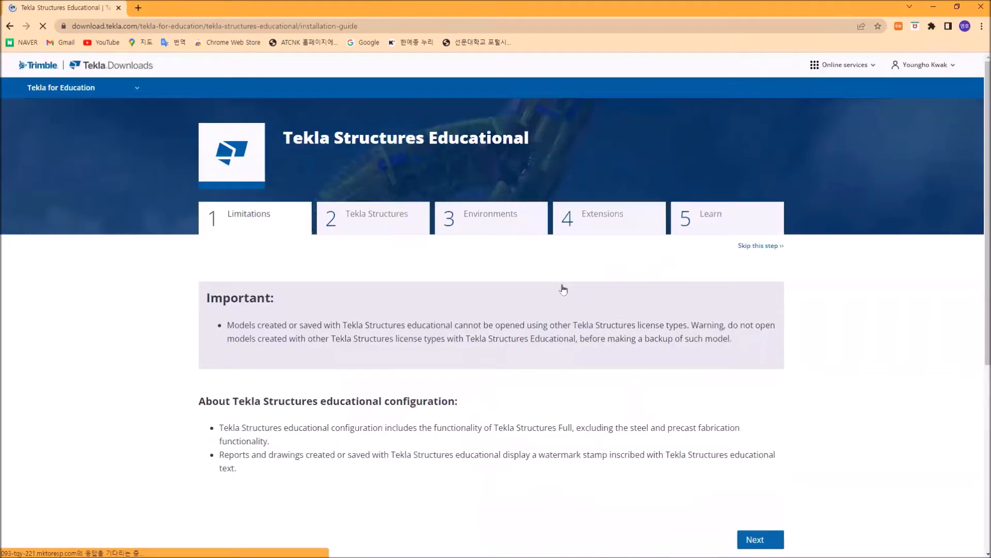
pyautogui.scroll(-5, 564, 289)
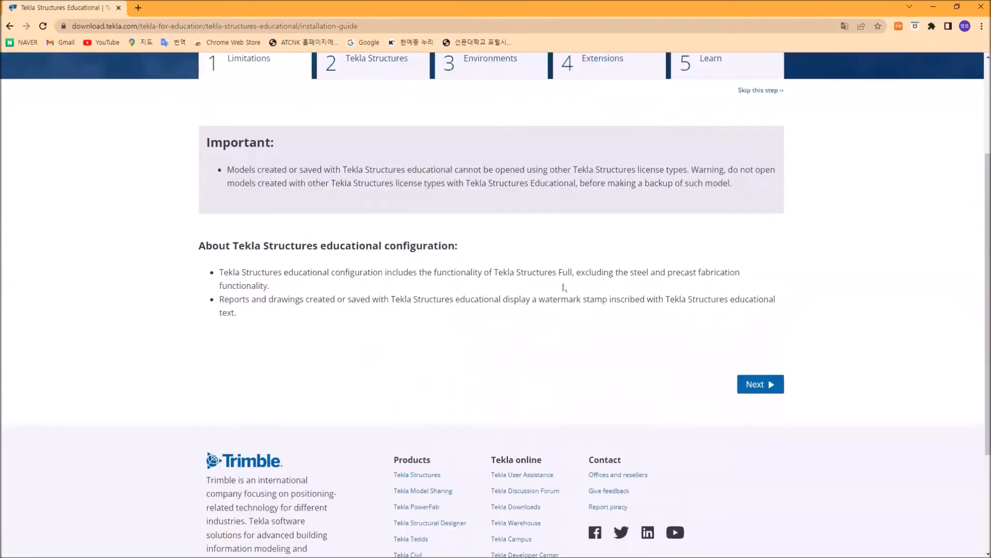
pyautogui.scroll(2, 677, 258)
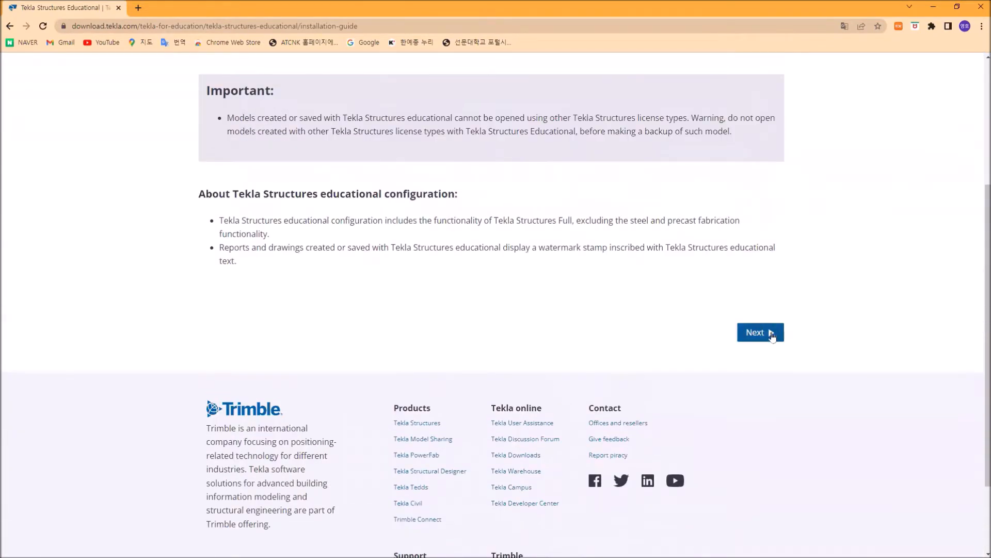
pyautogui.click(771, 334)
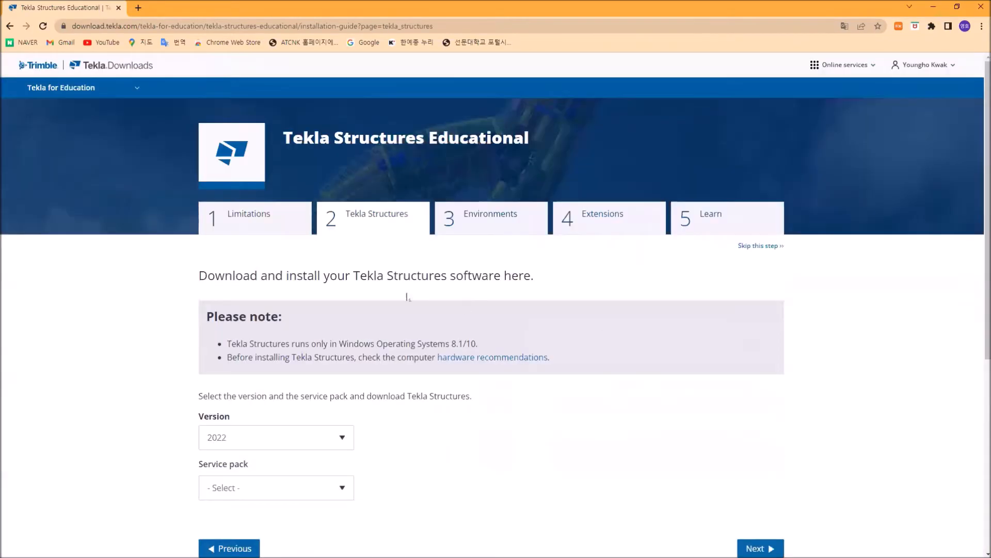
pyautogui.scroll(-3, 396, 291)
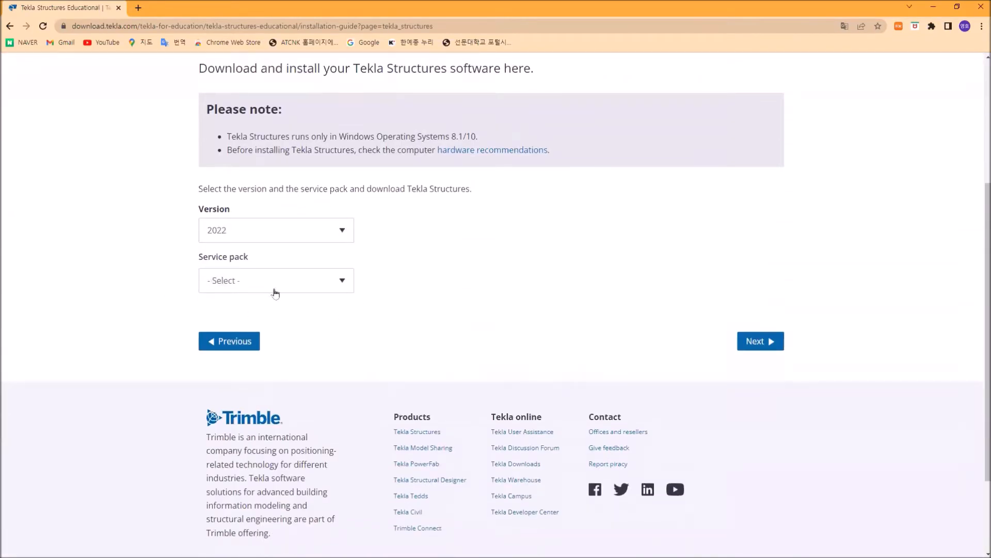
pyautogui.scroll(2, 441, 317)
pyautogui.scroll(2, 441, 317)
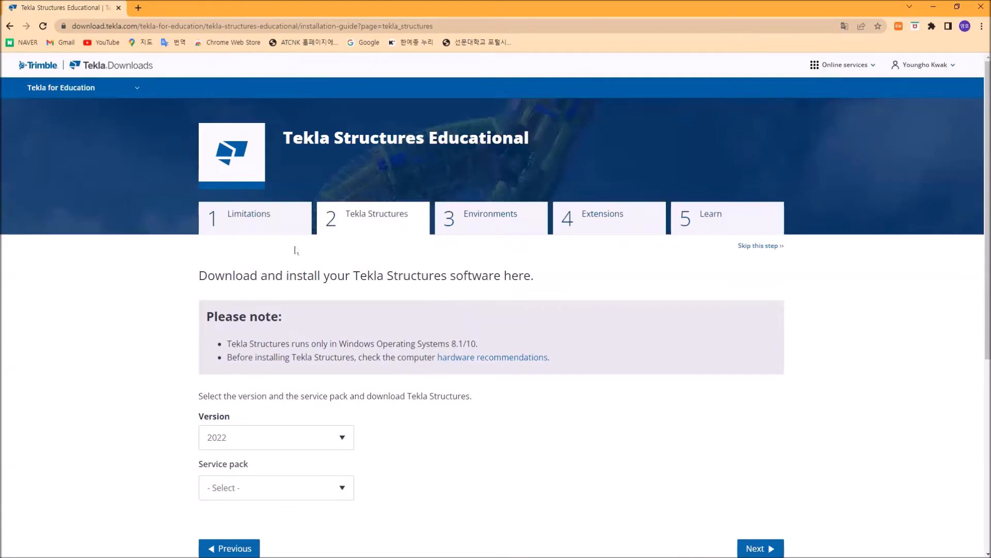
pyautogui.scroll(-2, 288, 254)
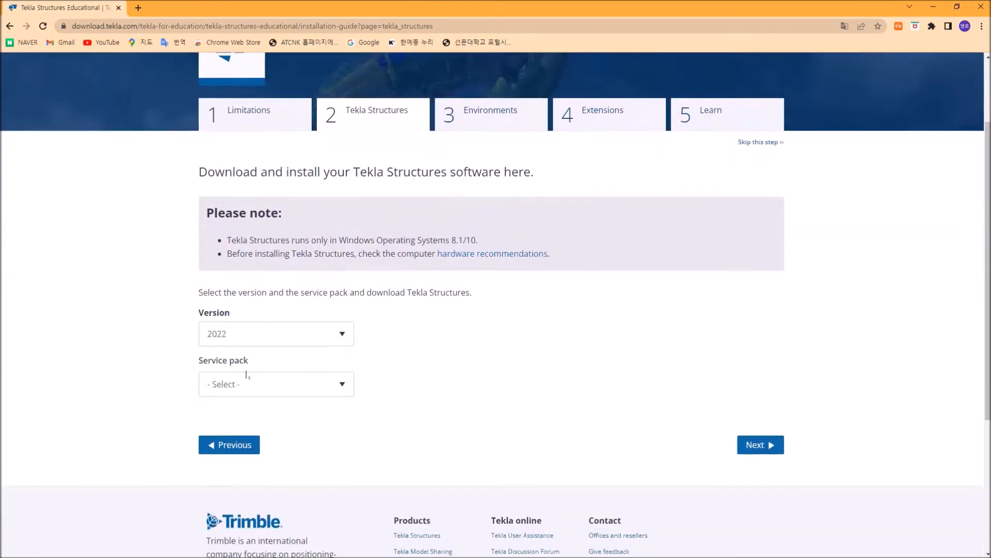
pyautogui.click(226, 445)
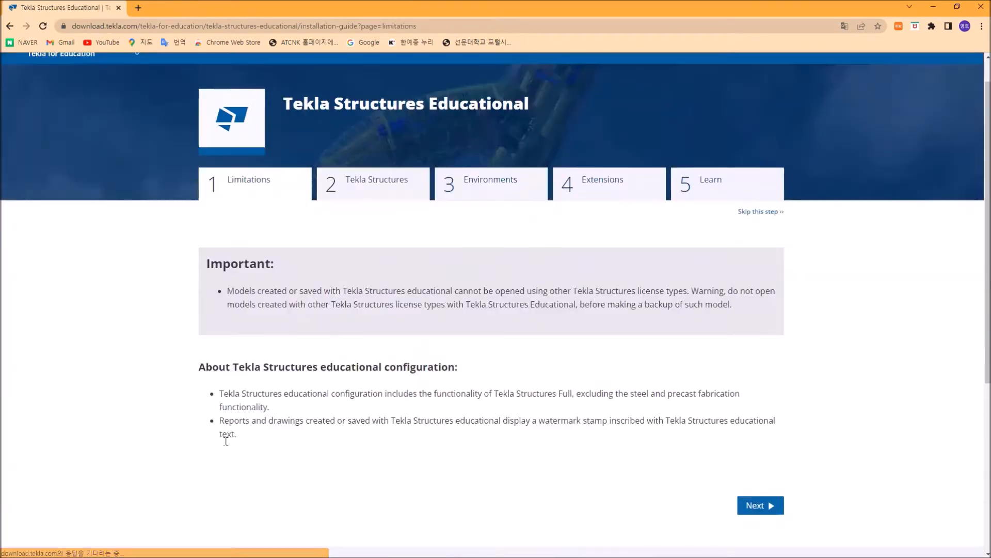
pyautogui.scroll(-4, 231, 348)
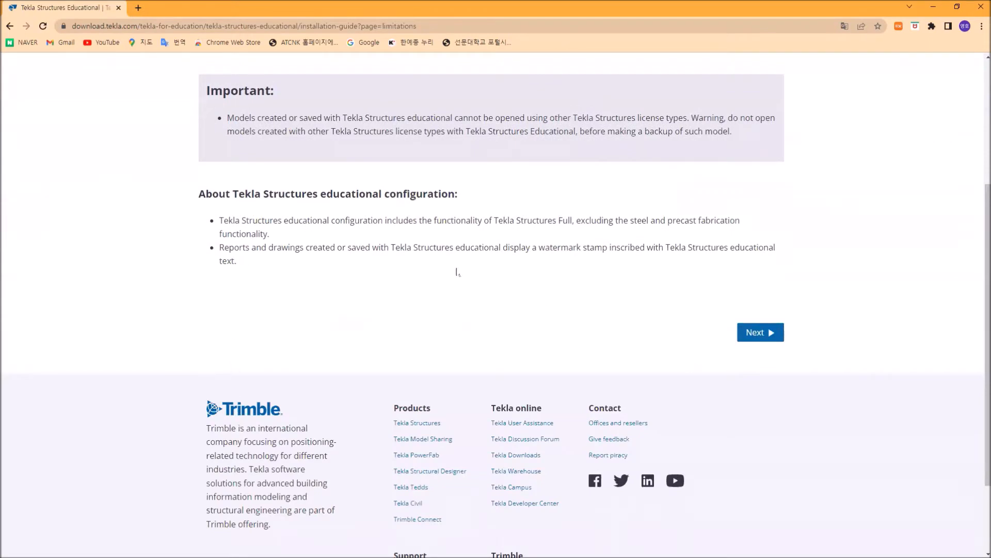
pyautogui.scroll(4, 542, 304)
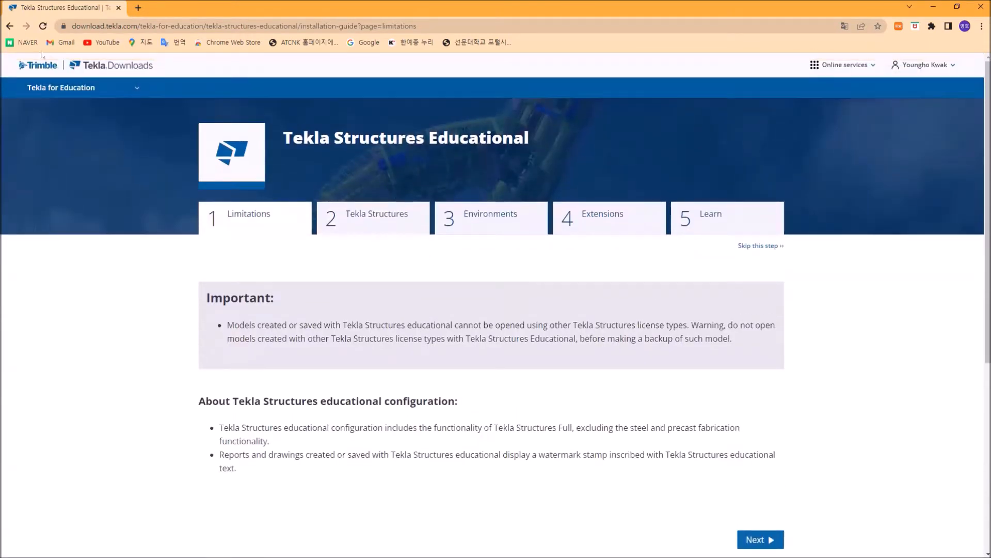
# Return to the Tekla Structures downloads for businesses and open the list of all downloads for version 2022.
pyautogui.click(10, 26)
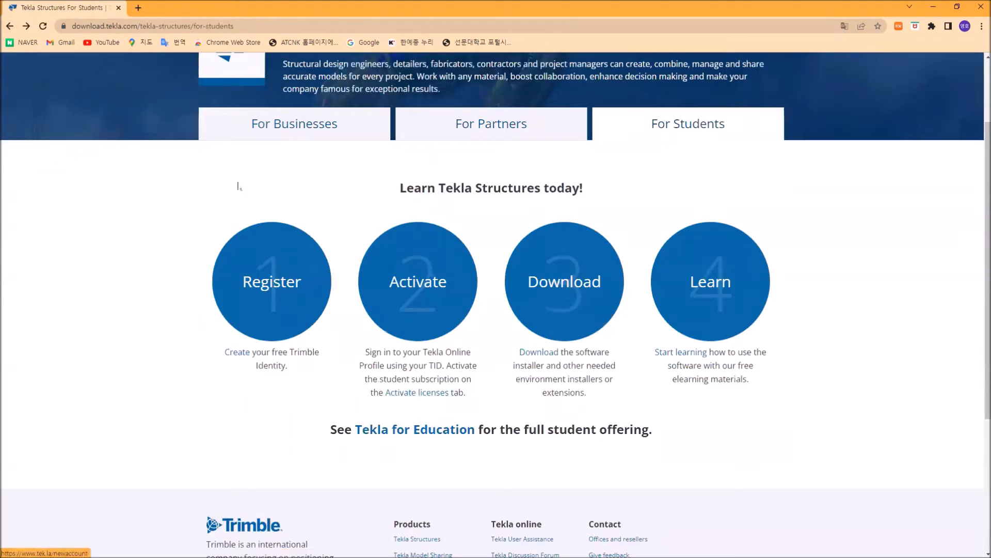
pyautogui.click(294, 126)
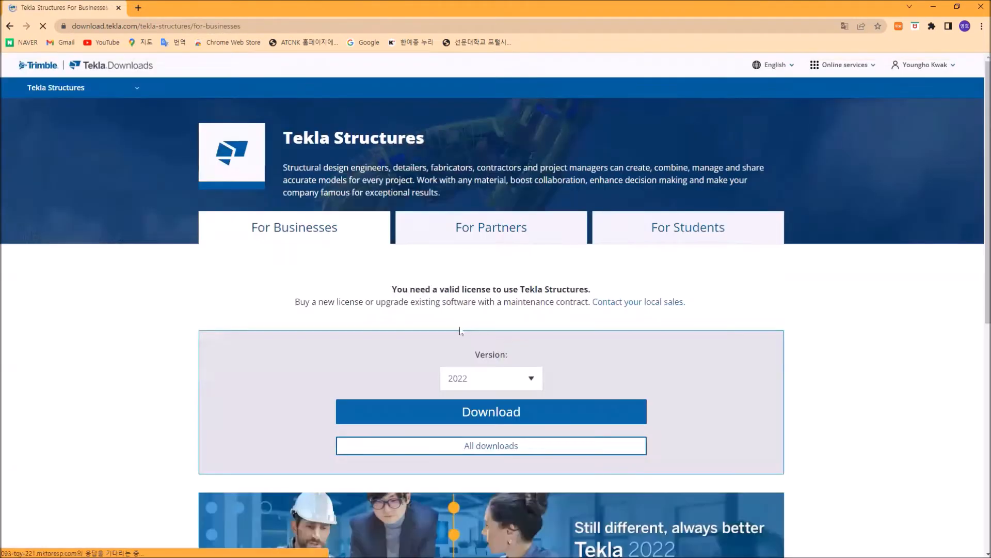
pyautogui.scroll(-2, 561, 366)
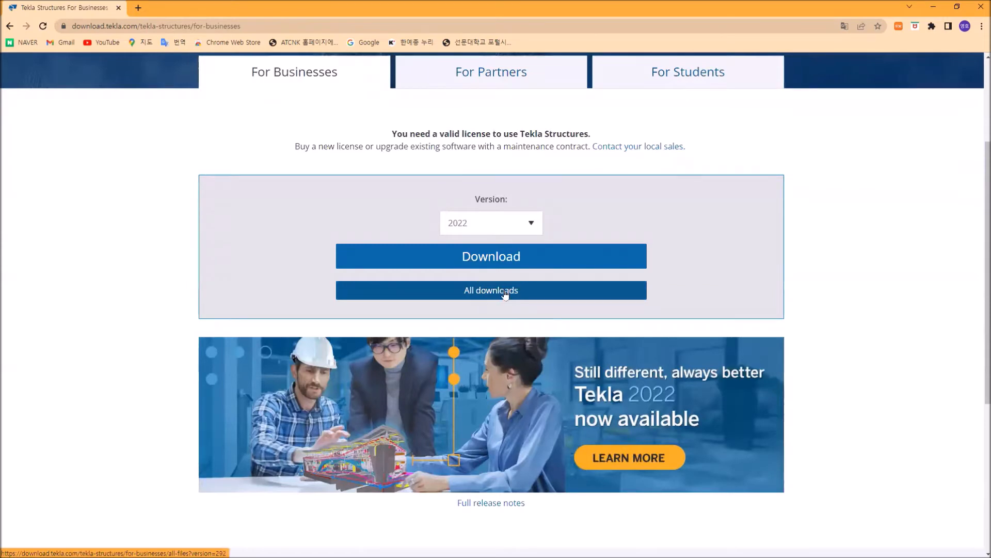
pyautogui.click(505, 294)
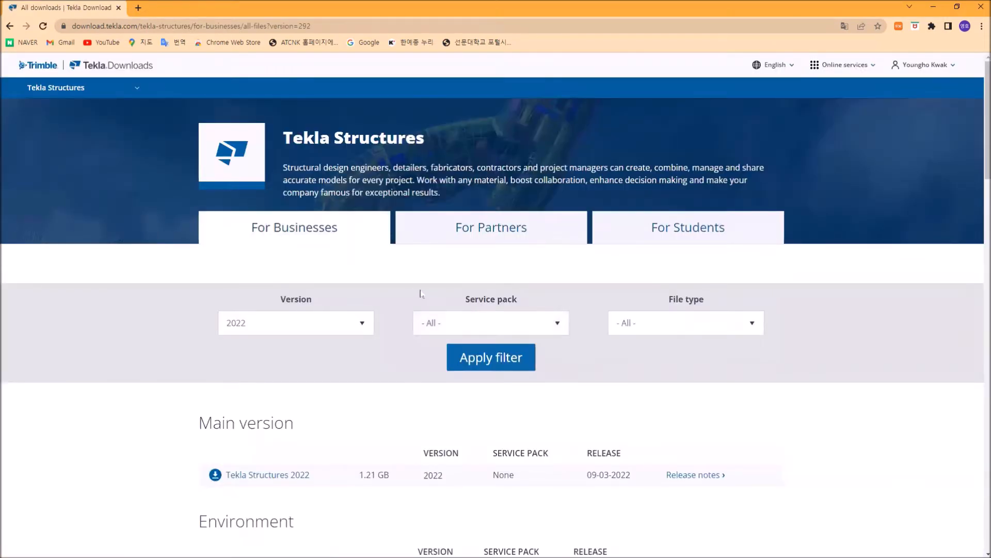
# Download Tekla License Administration Tool 2020 from the License server section.
pyautogui.scroll(-1, 415, 293)
pyautogui.scroll(-7, 414, 289)
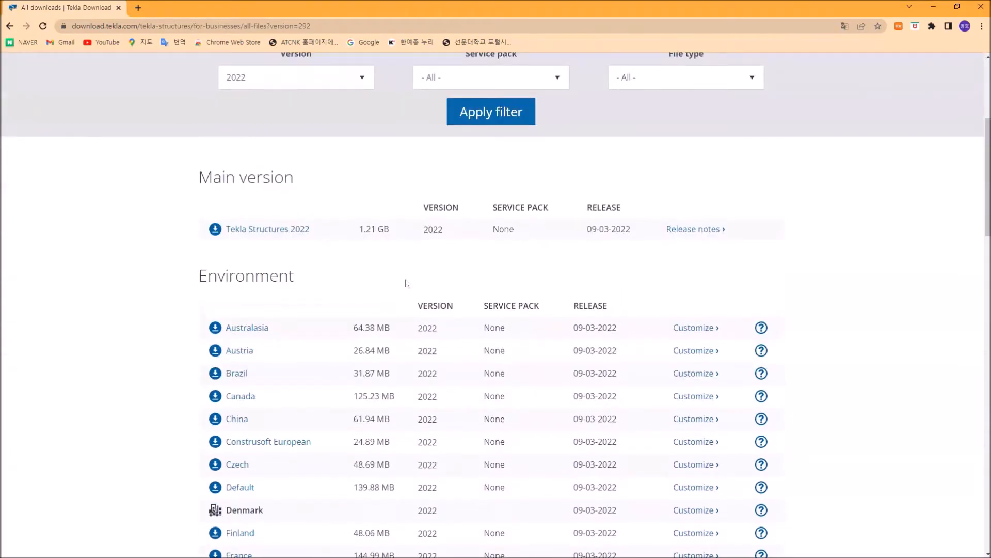
pyautogui.scroll(-10, 403, 281)
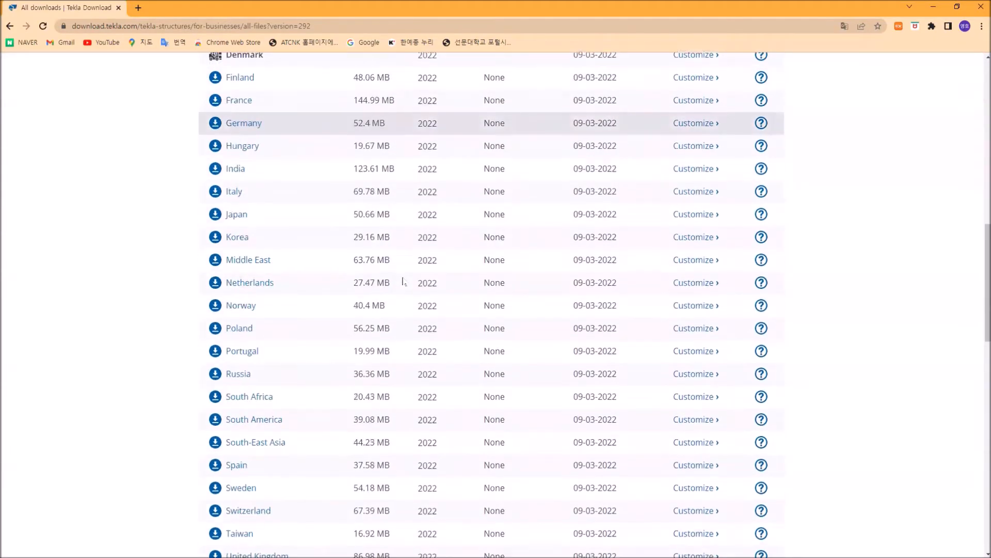
pyautogui.scroll(-3, 400, 281)
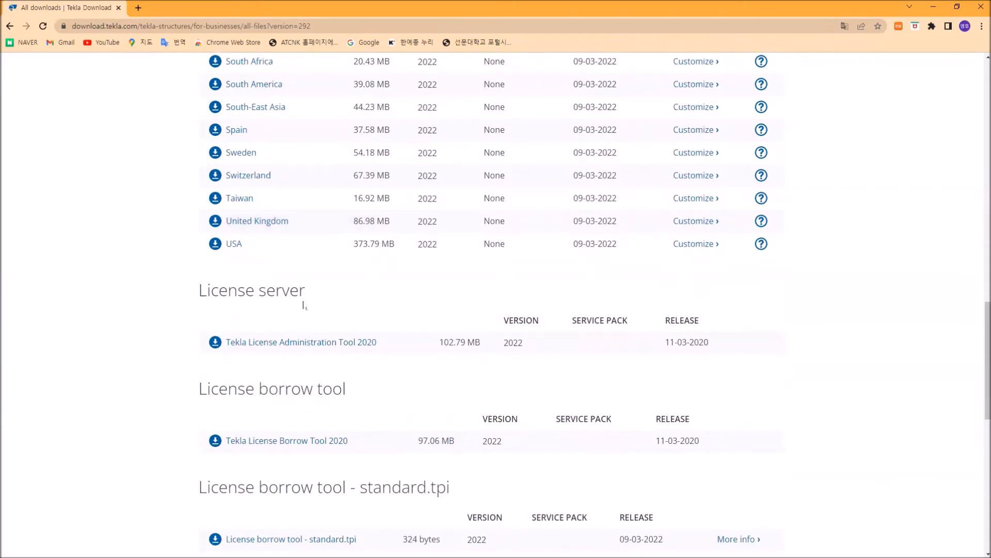
pyautogui.click(244, 344)
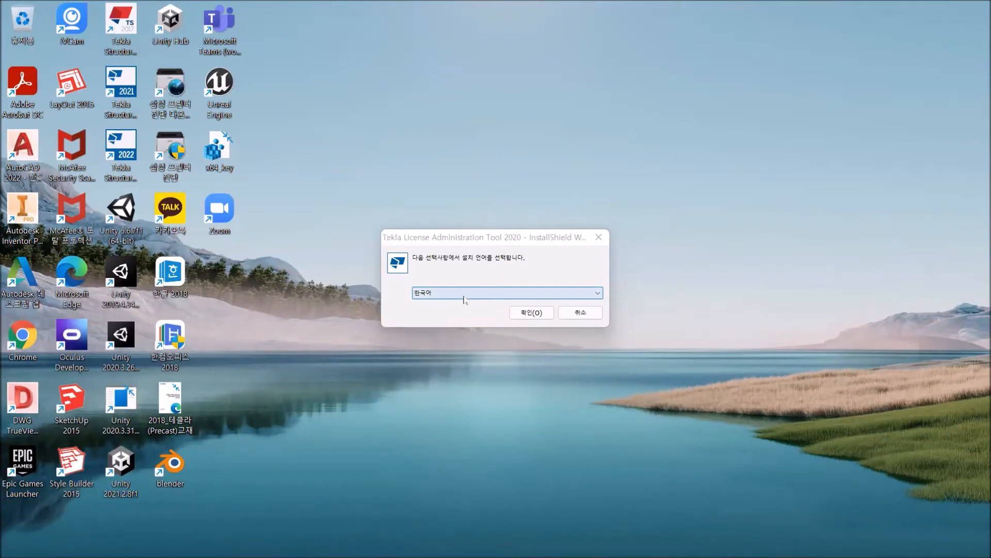
# Start the Tekla License Administration Tool 2020 setup in Korean and accept the license agreement.
pyautogui.click(532, 312)
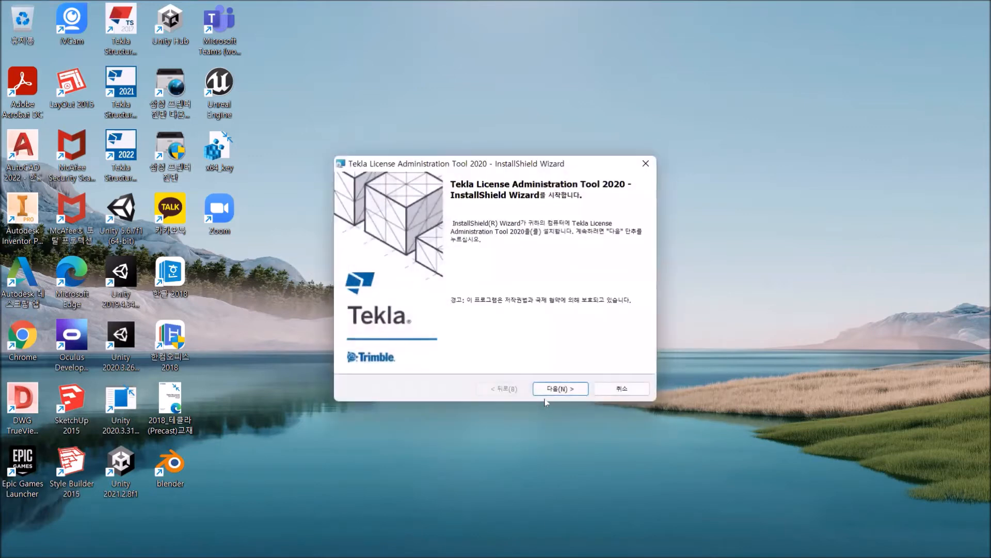
pyautogui.click(559, 390)
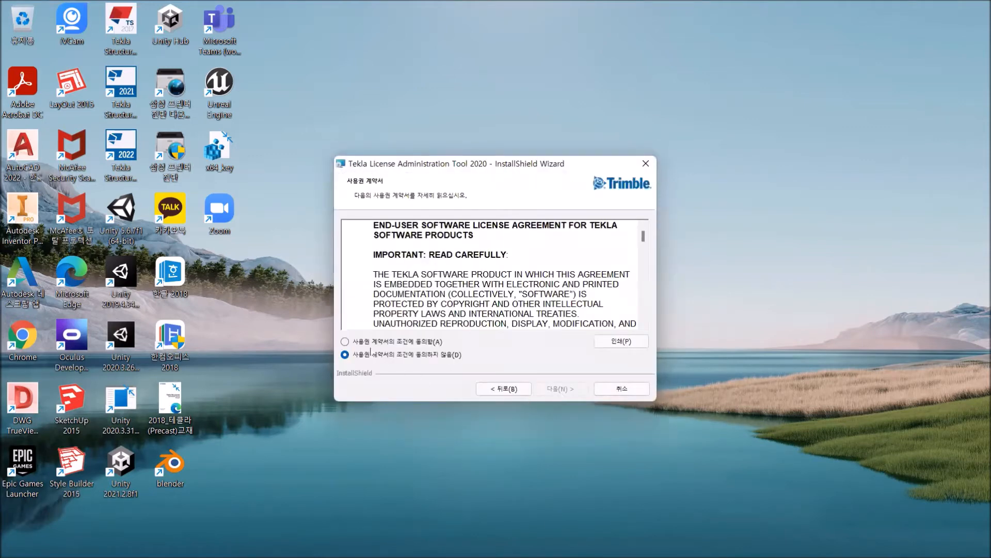
pyautogui.click(345, 341)
pyautogui.click(562, 389)
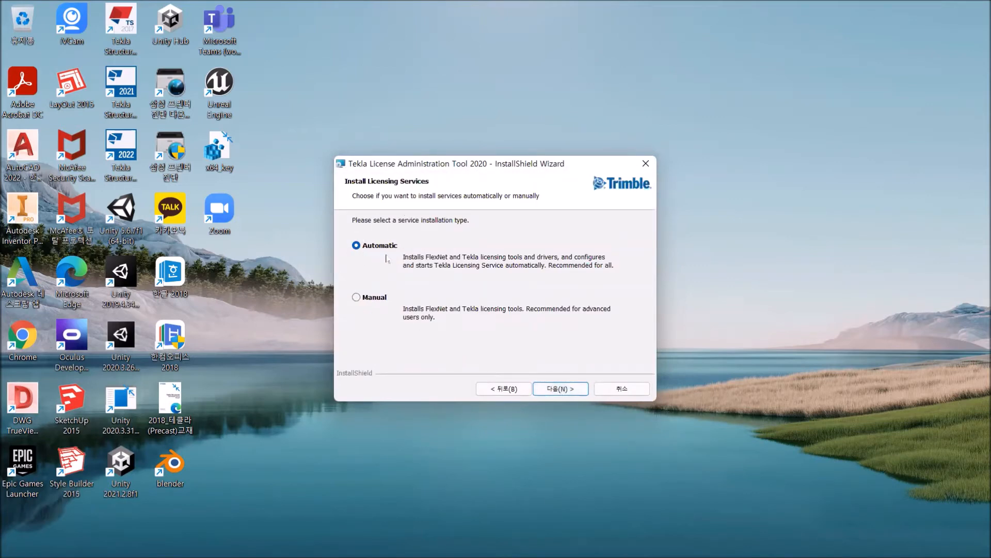
# Install the tool with Automatic licensing services into the folder C:\Tekla\License\Server\.
pyautogui.click(556, 389)
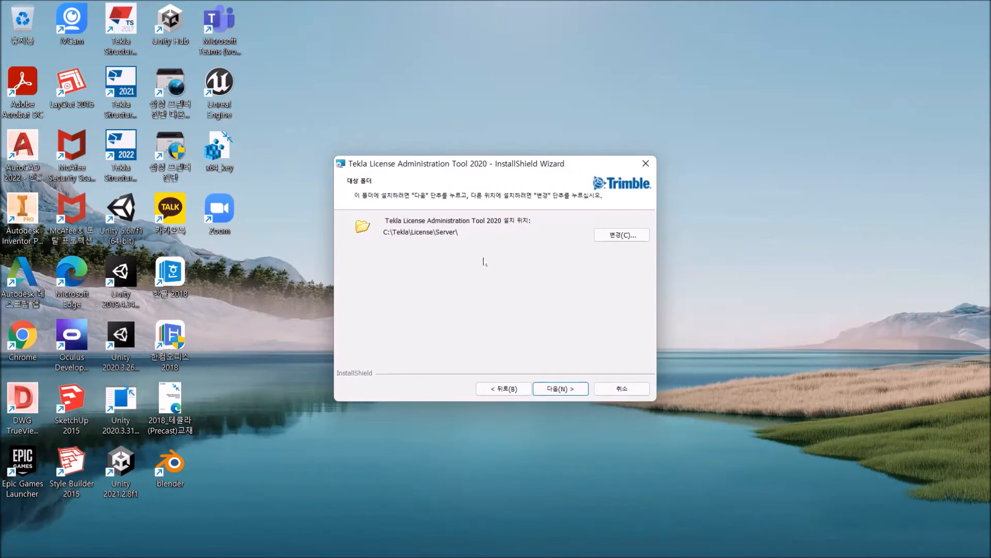
pyautogui.click(563, 389)
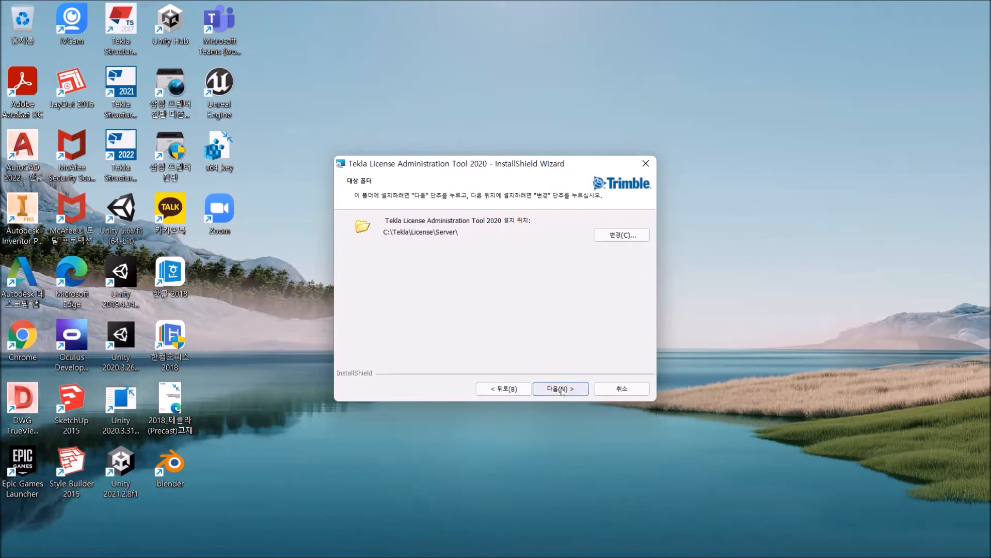
pyautogui.click(561, 388)
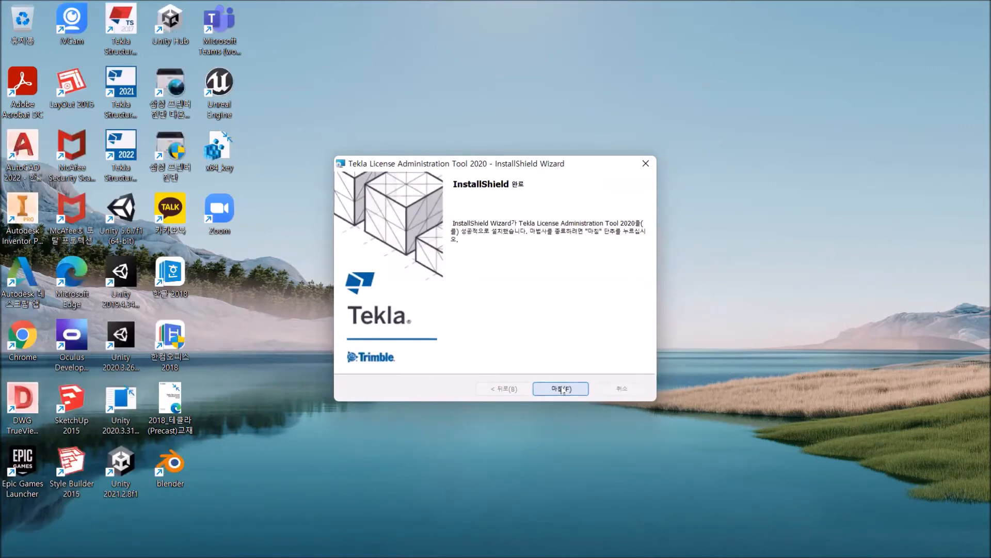
# Finish the Tekla License Administration Tool 2020 setup and launch LMTOOLS from the Tekla Licensing app group.
pyautogui.click(562, 389)
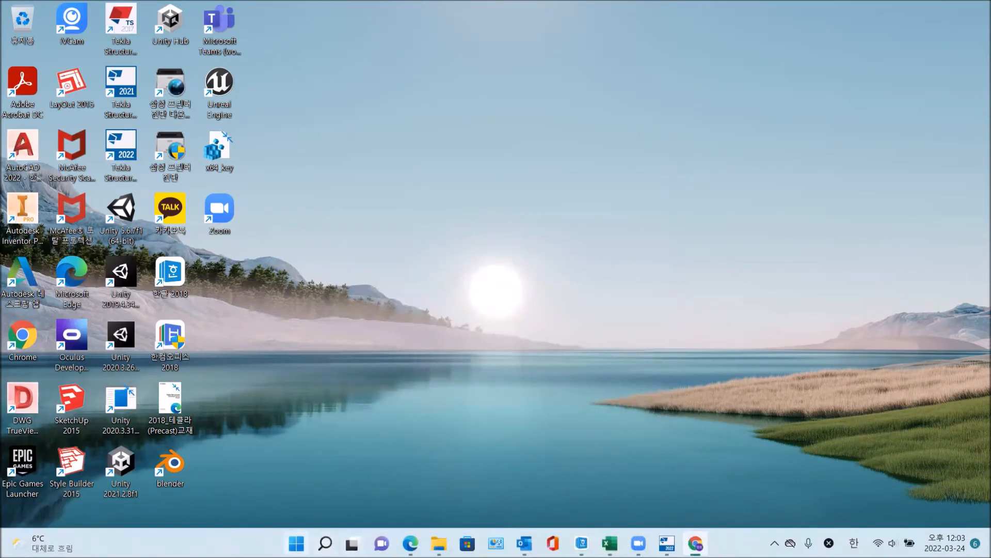
pyautogui.click(296, 543)
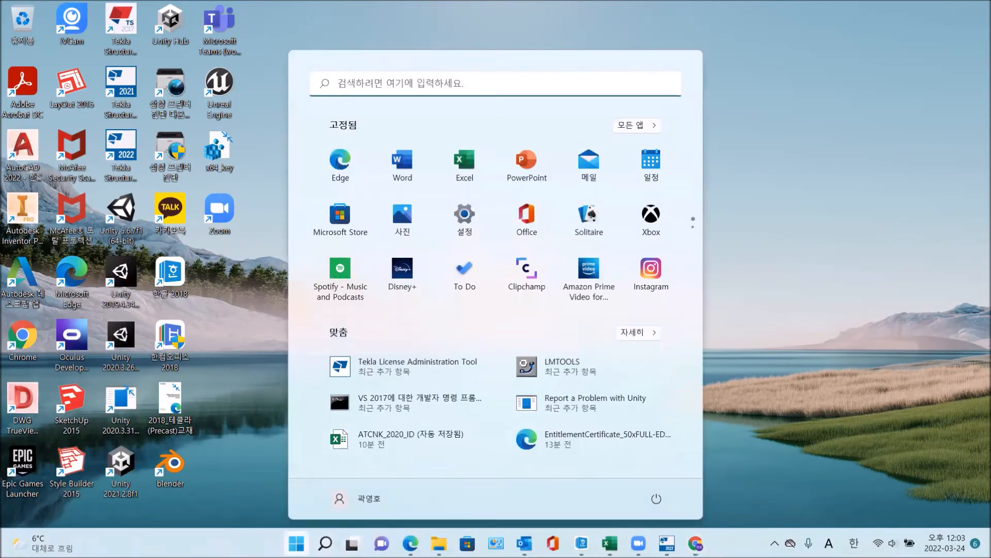
pyautogui.click(652, 126)
pyautogui.scroll(-10, 431, 299)
pyautogui.scroll(-10, 432, 352)
pyautogui.scroll(-5, 429, 354)
pyautogui.scroll(-6, 429, 354)
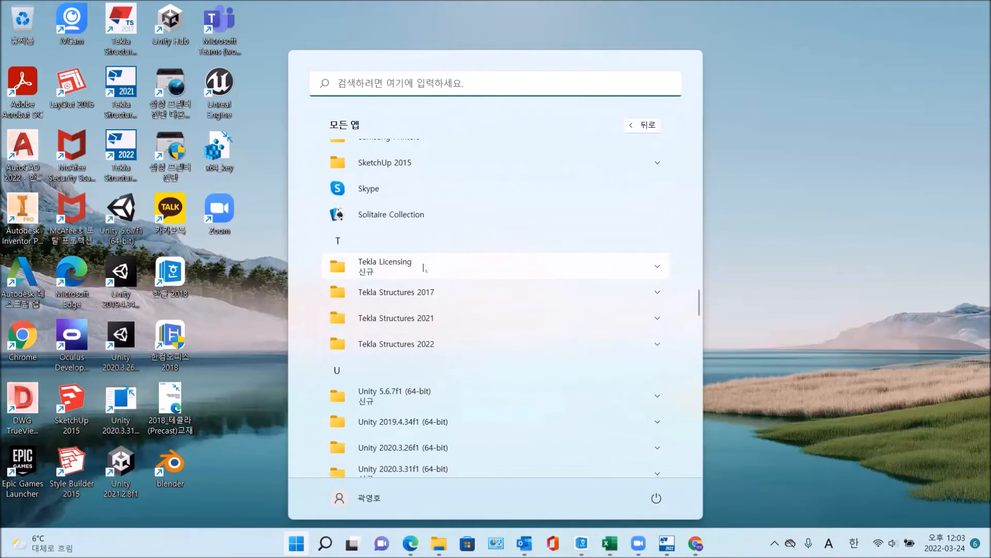
pyautogui.click(424, 268)
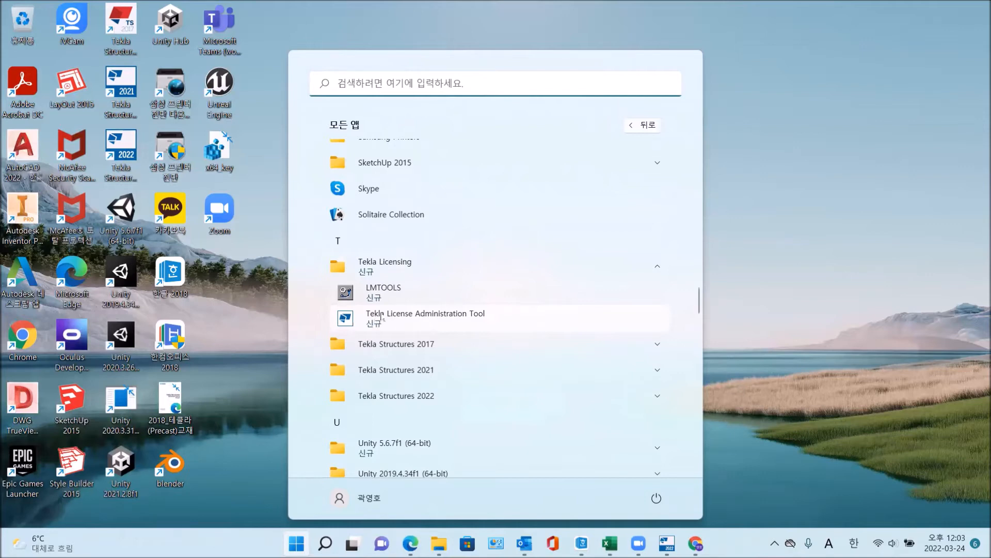
pyautogui.click(393, 291)
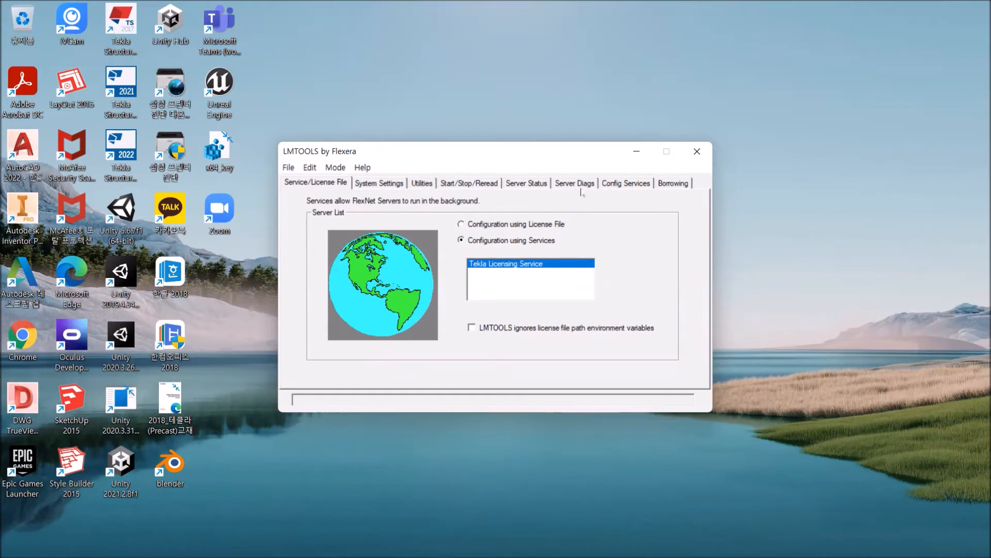
# Run a status enquiry on the license server, read through its report, and perform server diagnostics.
pyautogui.click(538, 185)
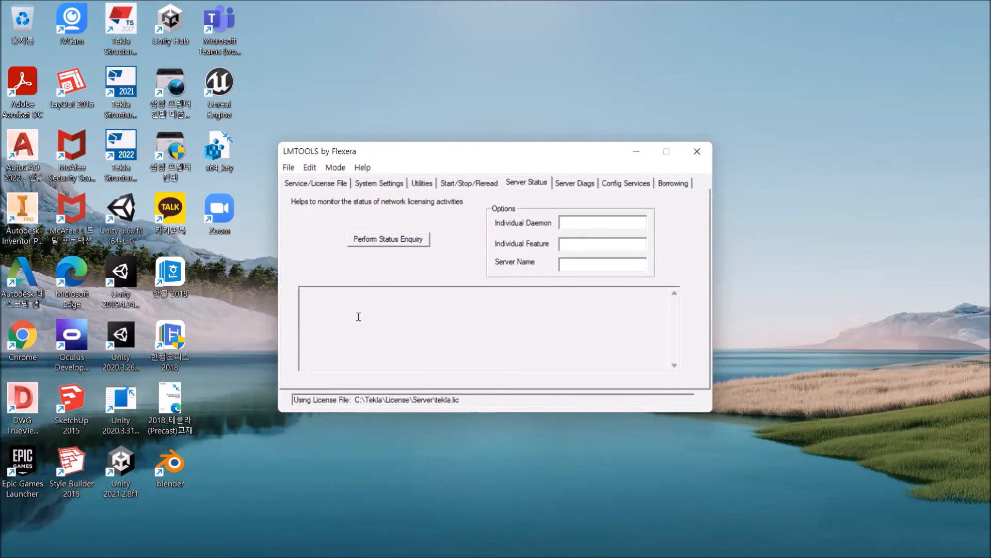
pyautogui.click(380, 238)
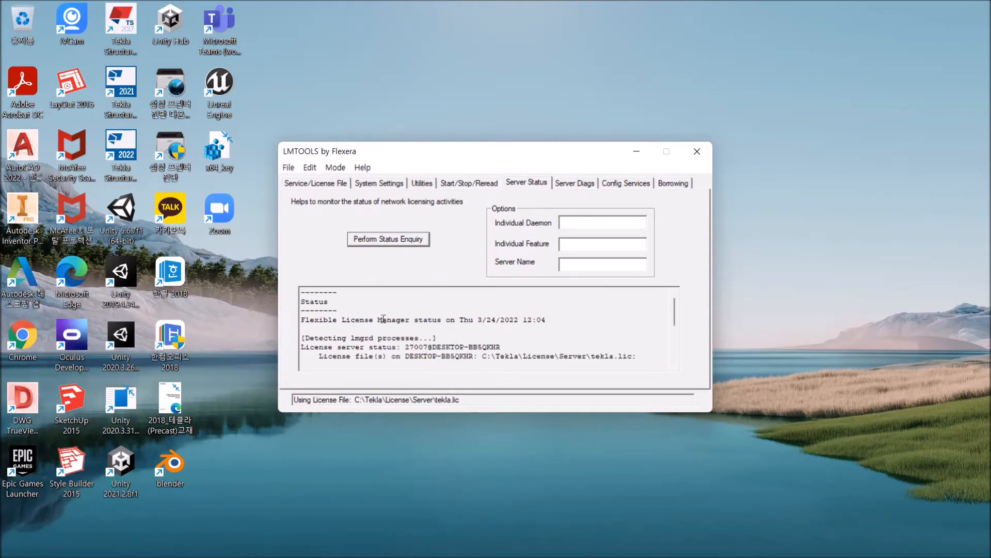
pyautogui.scroll(-2, 442, 326)
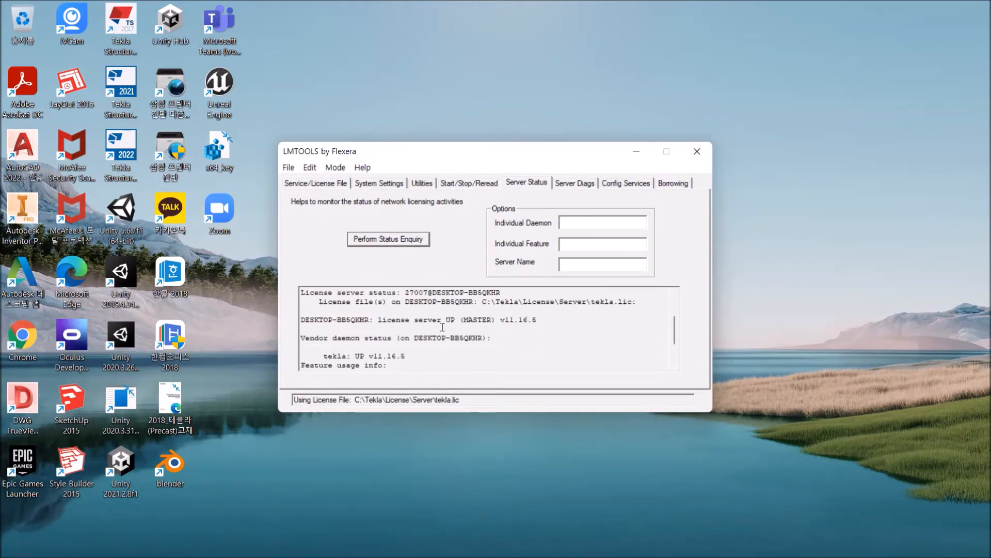
pyautogui.scroll(-1, 509, 343)
pyautogui.scroll(-1, 508, 343)
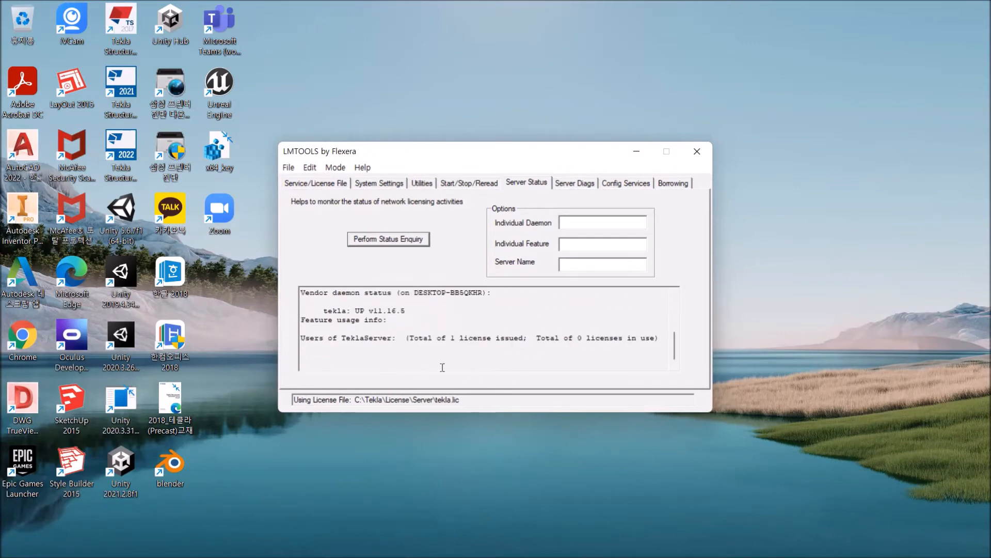
pyautogui.scroll(3, 438, 362)
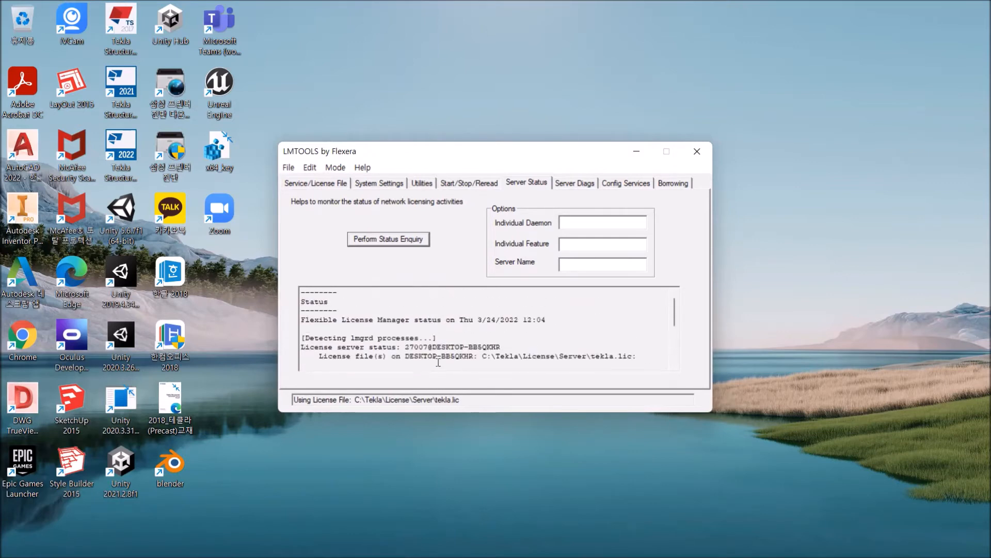
pyautogui.click(576, 186)
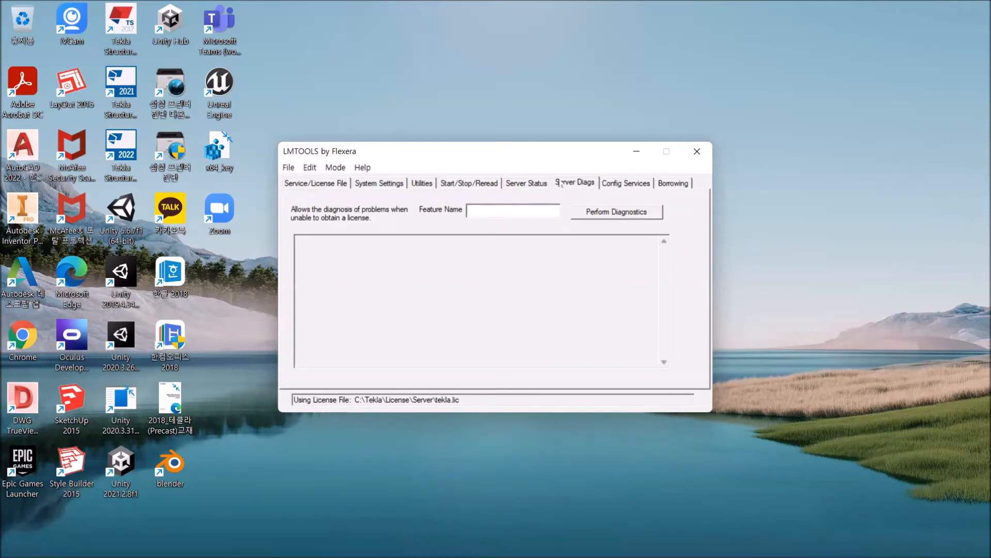
pyautogui.click(609, 214)
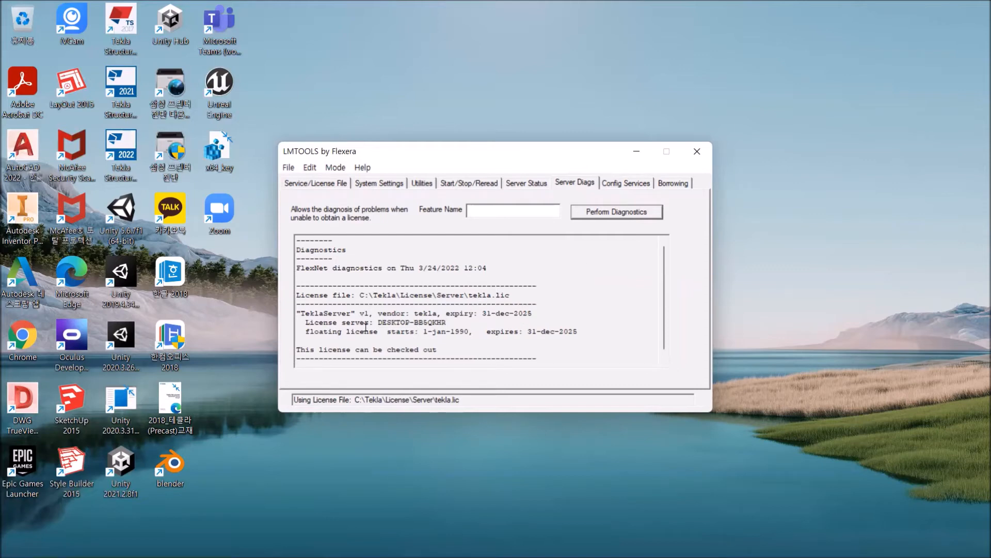
# In the Tekla Licensing Service configuration, browse to C:\Tekla\License\Server for the license file.
pyautogui.click(621, 184)
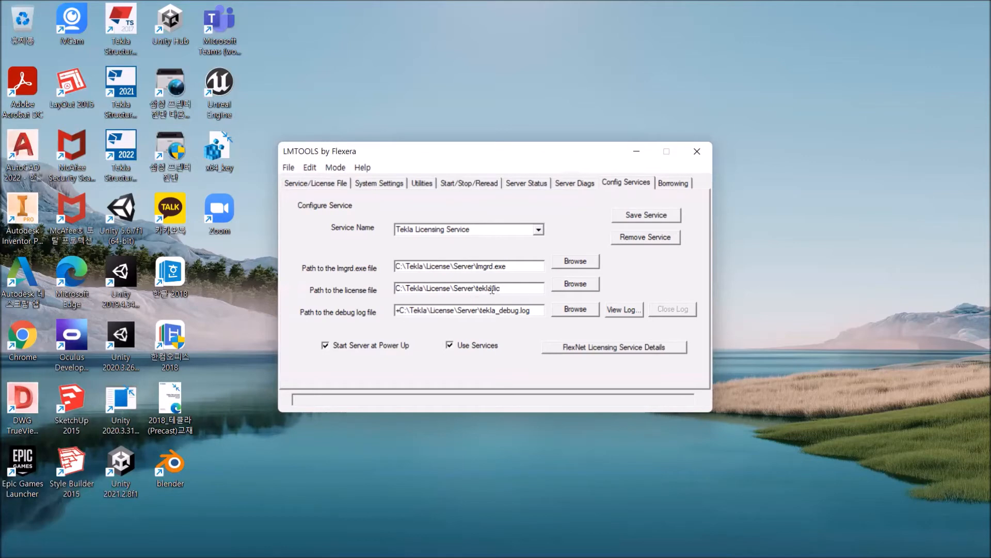
pyautogui.click(575, 285)
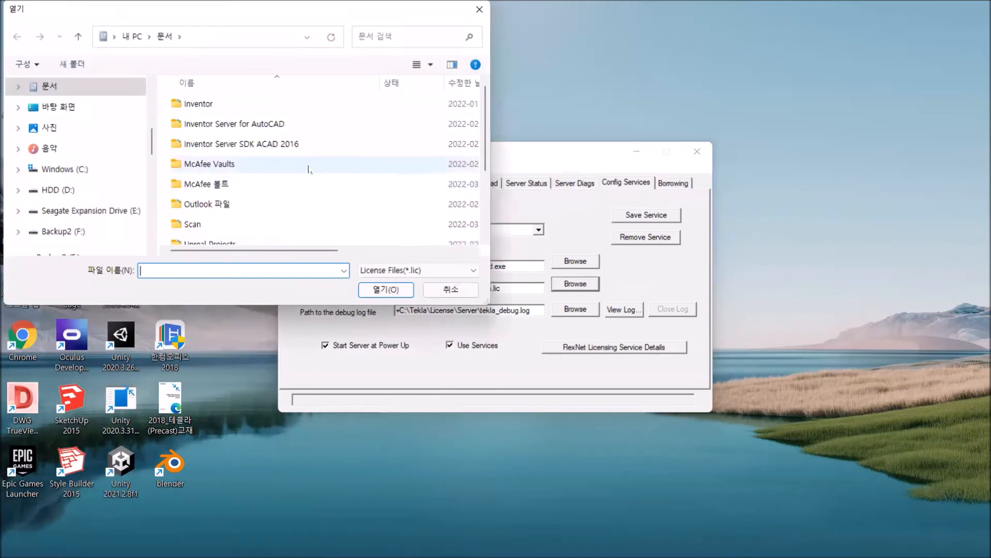
pyautogui.click(94, 171)
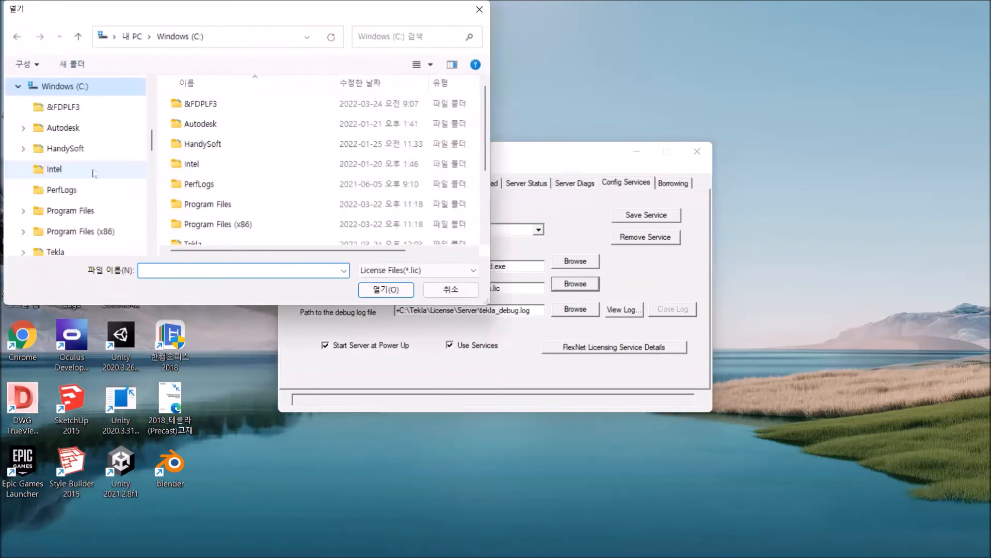
pyautogui.scroll(-1, 227, 170)
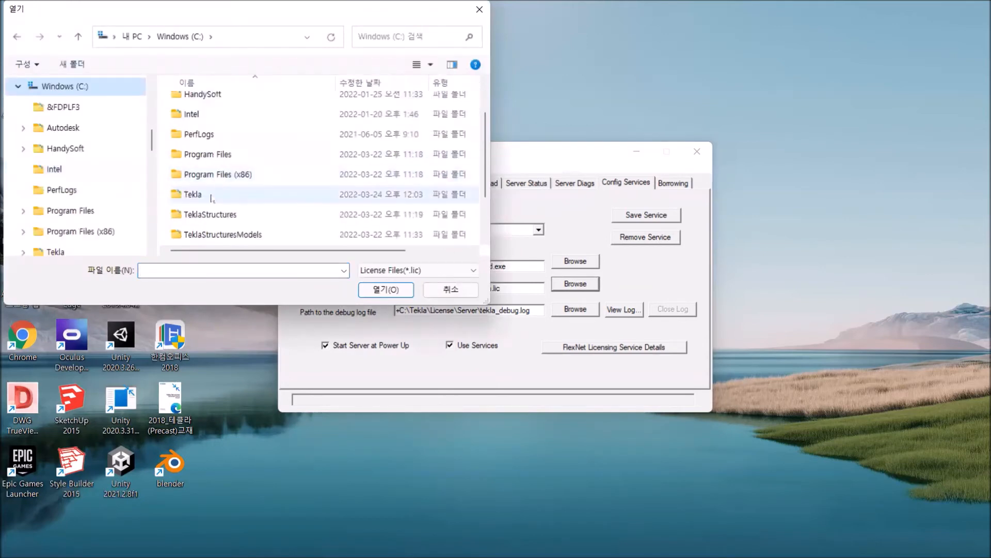
pyautogui.doubleClick(211, 194)
pyautogui.doubleClick(204, 105)
pyautogui.doubleClick(205, 106)
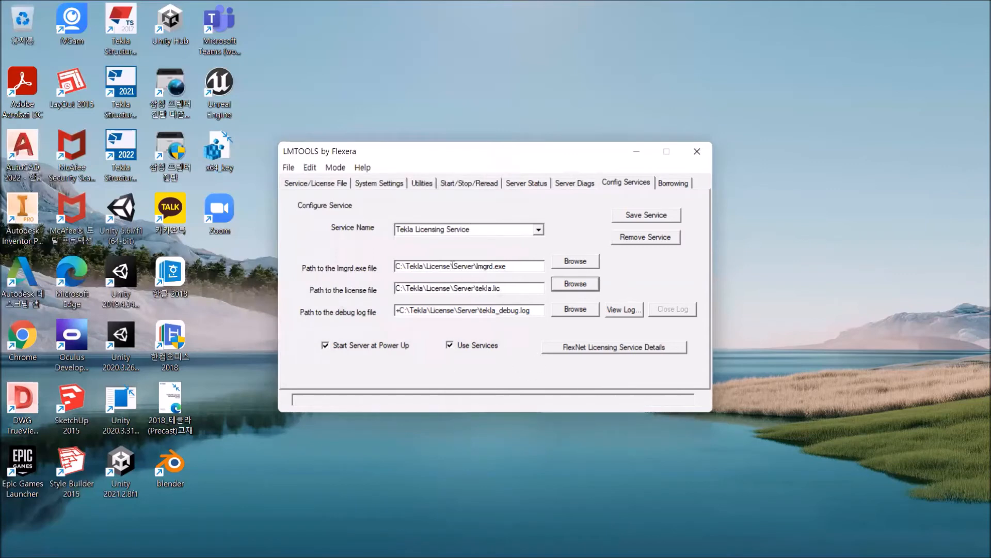
# Restart the Tekla license server, requesting a reread of the license file between stopping and starting it.
pyautogui.click(462, 187)
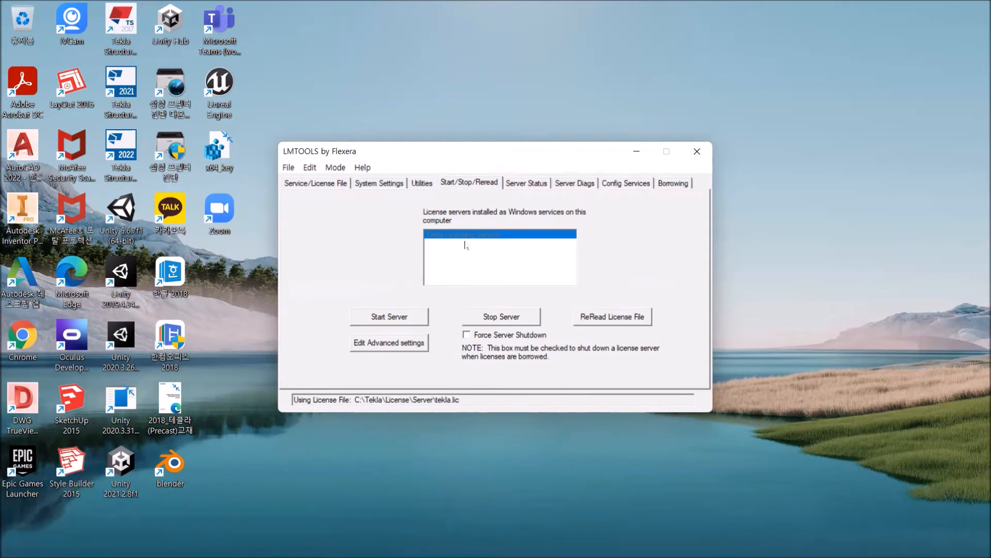
pyautogui.click(494, 315)
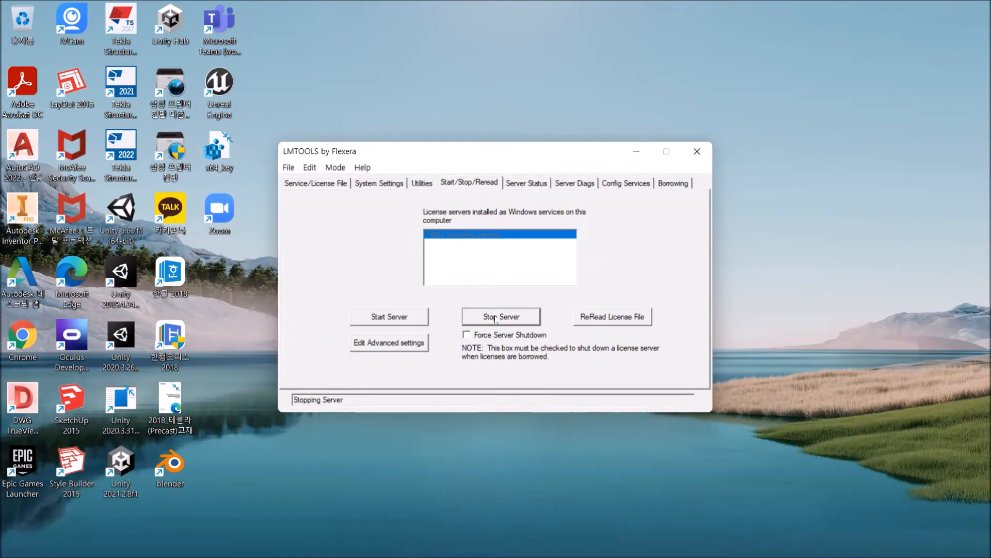
pyautogui.click(613, 316)
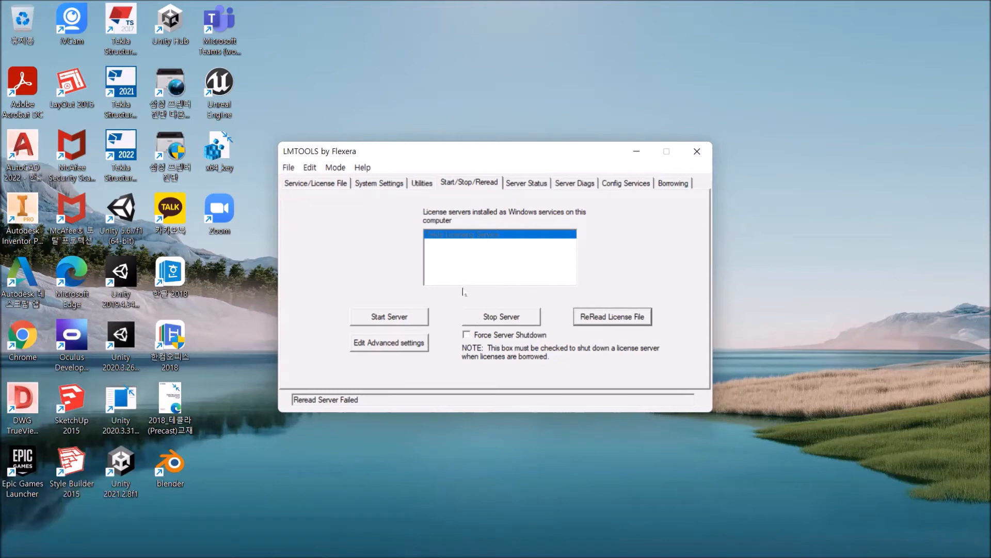
pyautogui.click(386, 316)
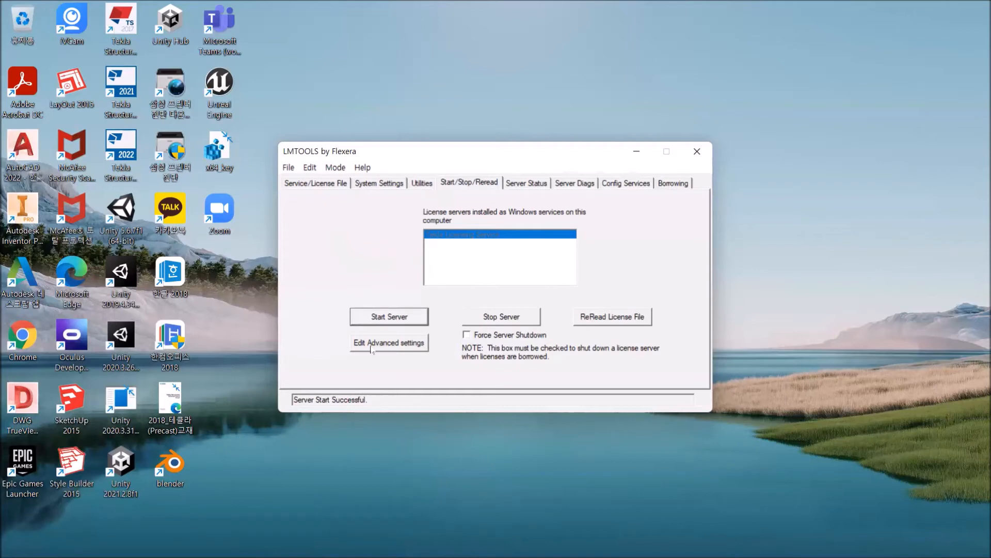
# Launch Tekla License Administration Tool from the Tekla Licensing app group.
pyautogui.moveTo(279, 556)
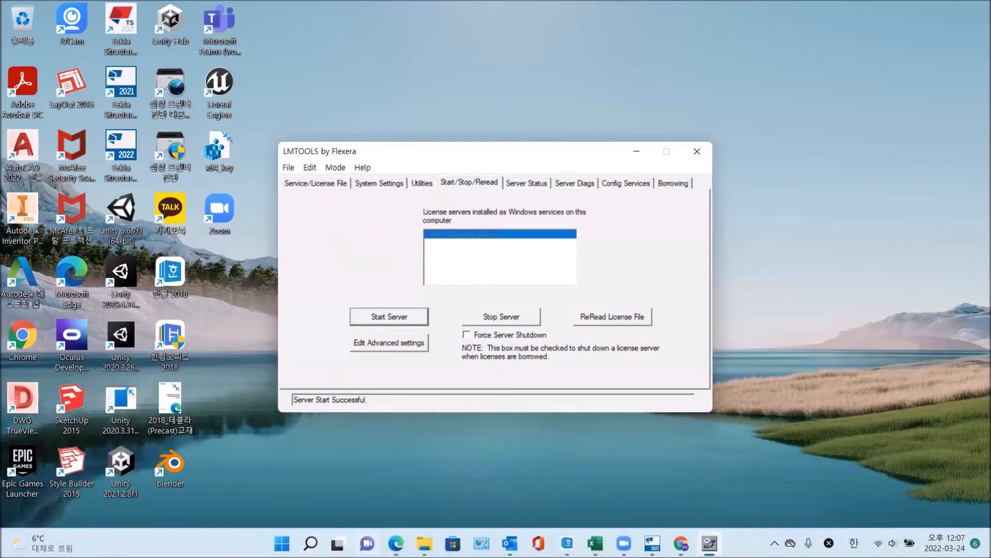
pyautogui.click(282, 543)
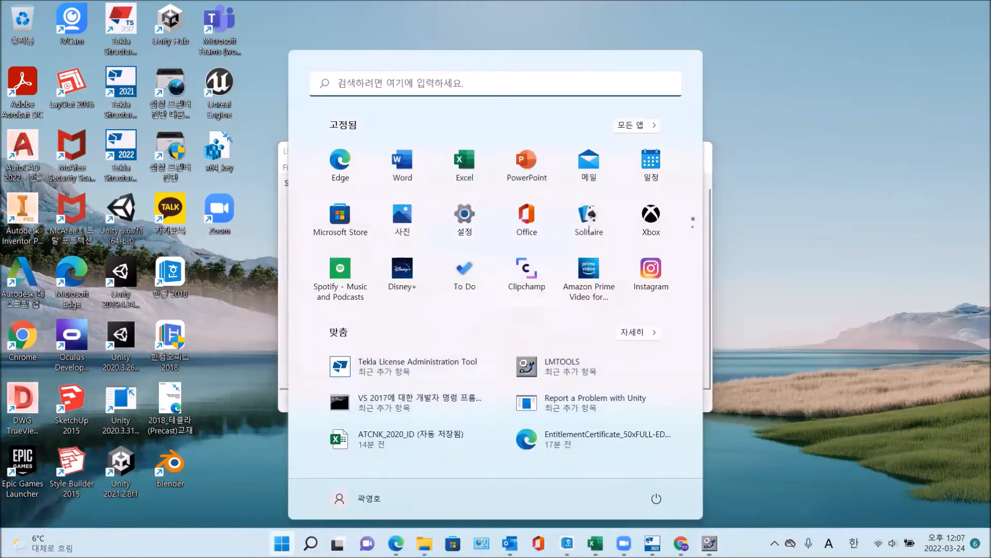
pyautogui.click(653, 126)
pyautogui.scroll(-6, 478, 336)
pyautogui.scroll(-7, 474, 339)
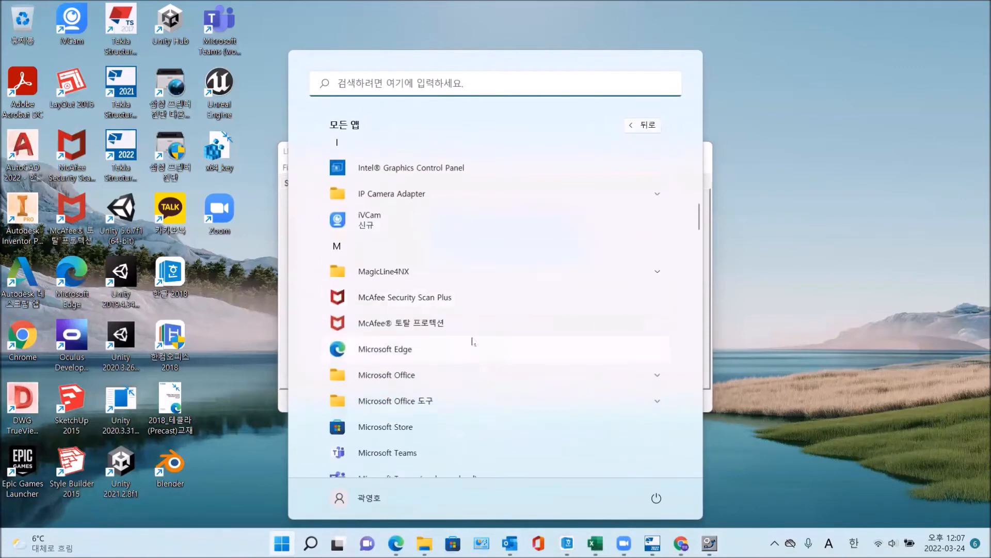
pyautogui.scroll(-8, 470, 342)
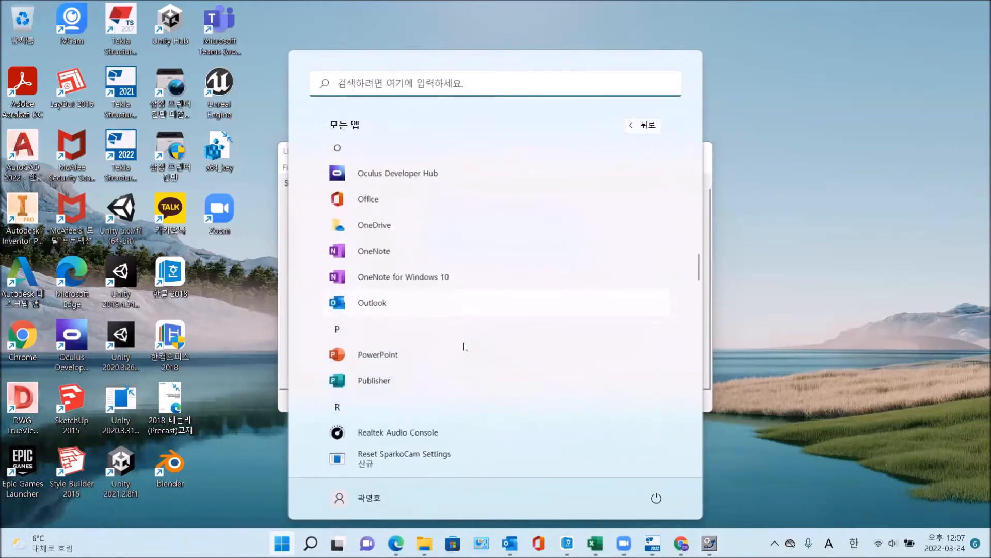
pyautogui.scroll(-5, 463, 348)
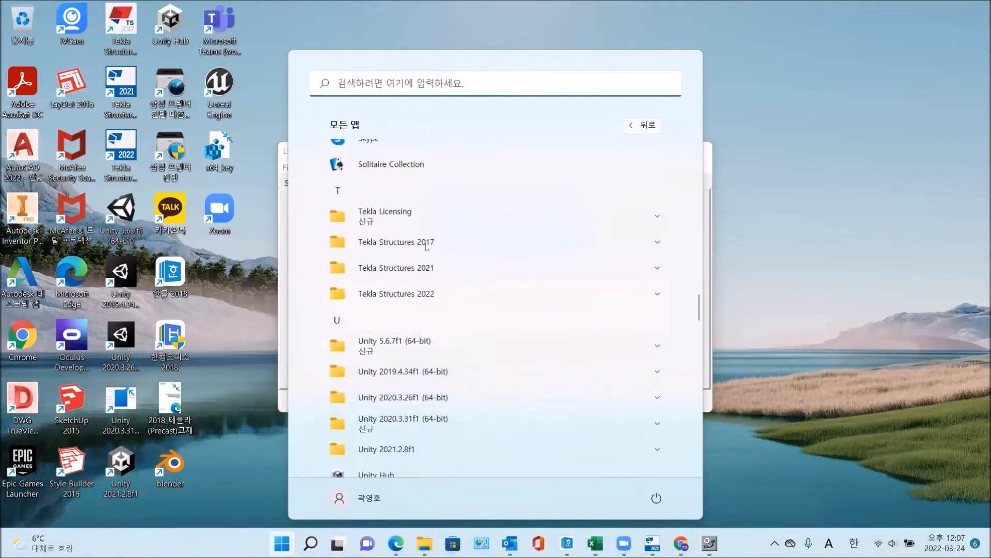
pyautogui.click(405, 217)
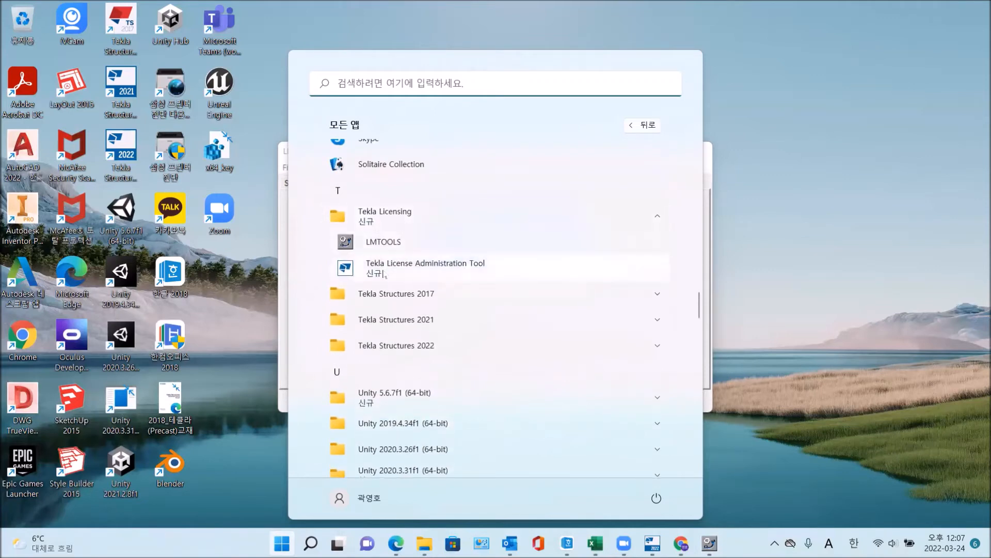
pyautogui.click(383, 269)
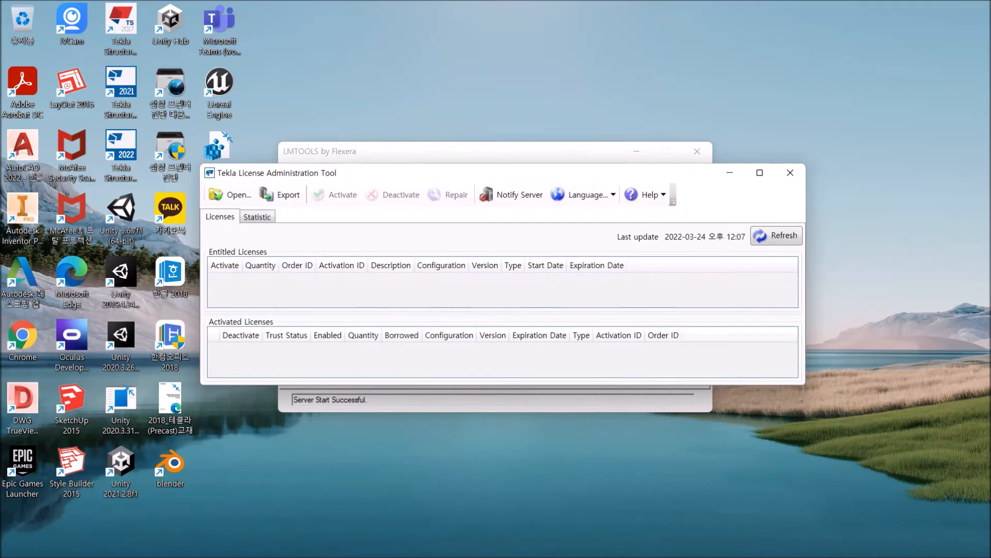
# Switch to File Explorer and copy the 2022 50xFULL-EDU-C-S12 entitlement certificate file from the 라이선스 folder.
pyautogui.click(411, 543)
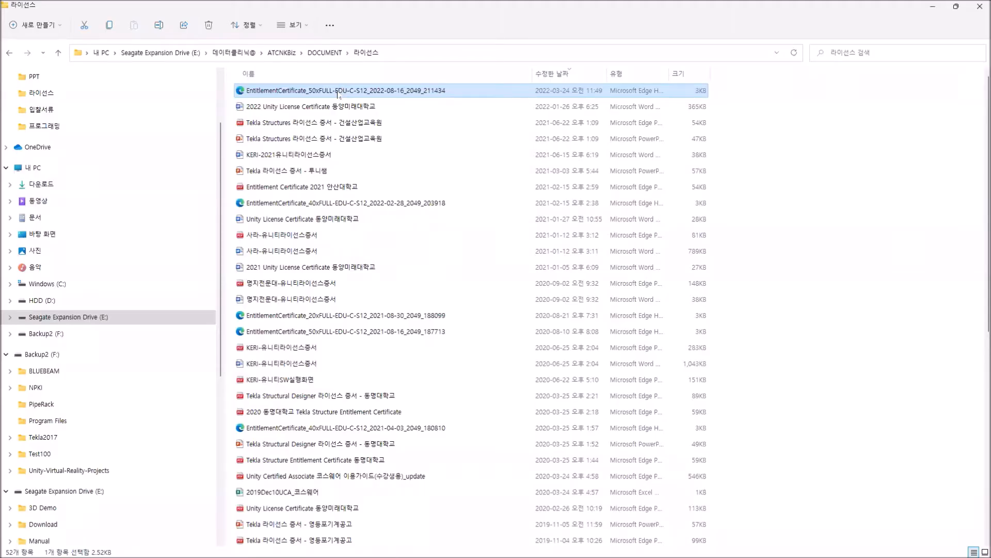
pyautogui.rightClick(338, 94)
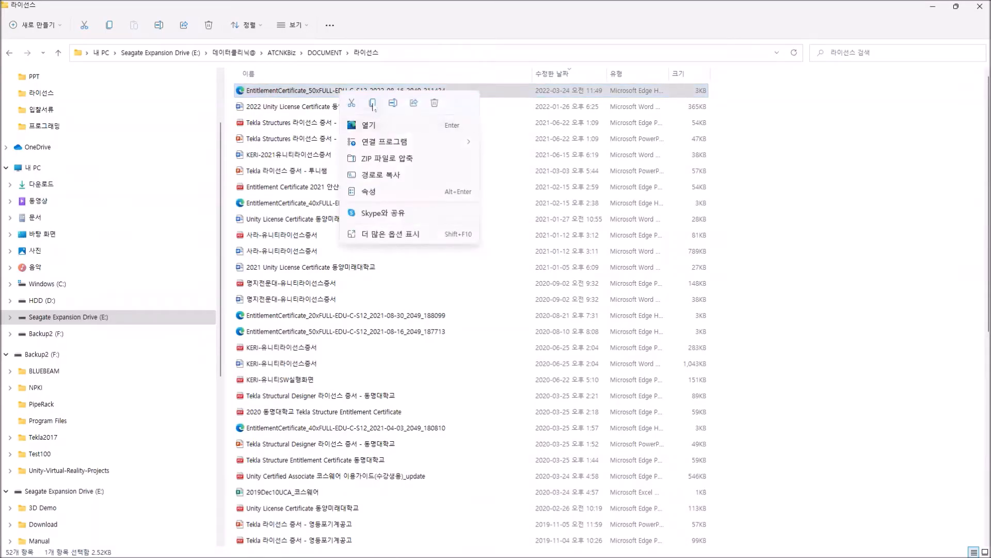
pyautogui.click(373, 103)
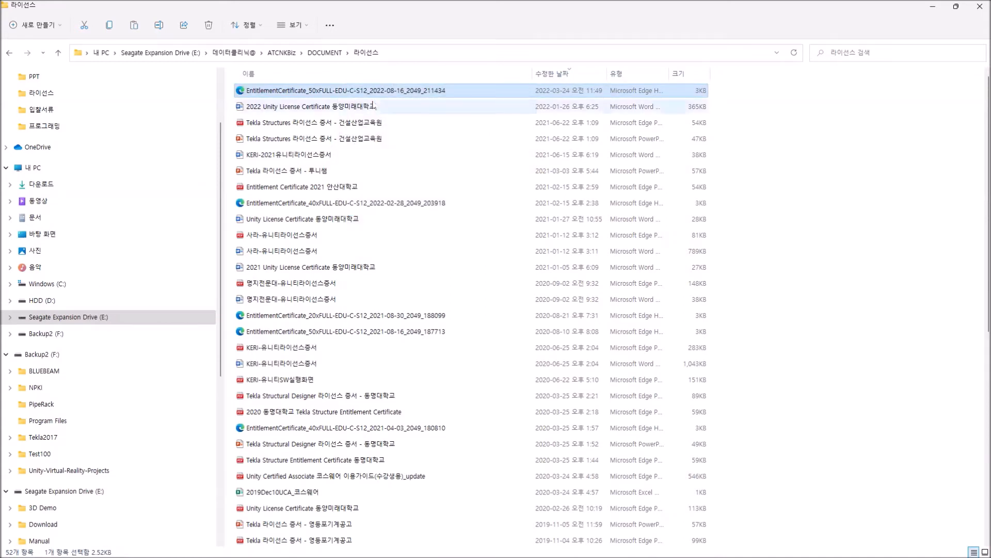
# Paste the copied 50xFULL-EDU-C-S12 entitlement certificate into the C:\Tekla\License\Server folder.
pyautogui.scroll(-2, 134, 438)
pyautogui.scroll(-1, 135, 438)
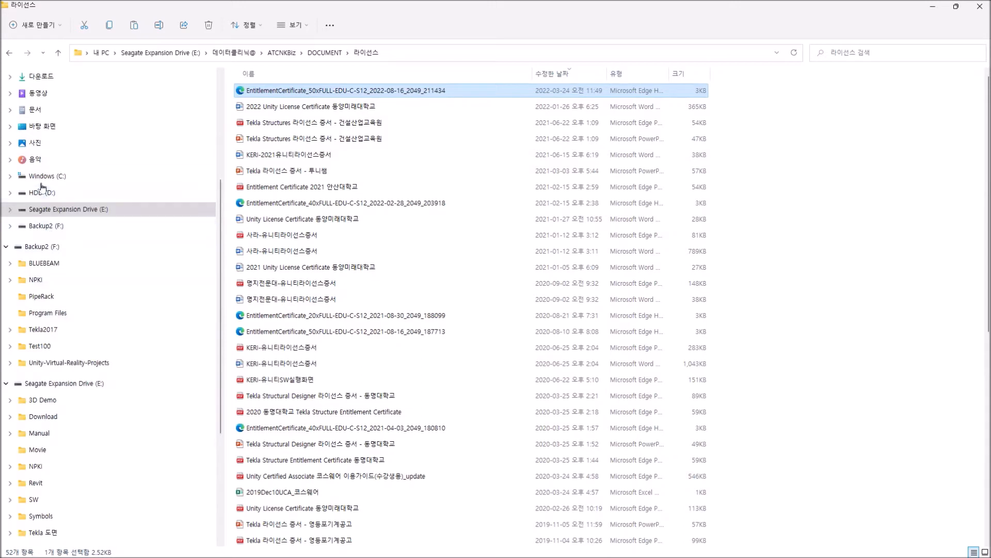
pyautogui.click(41, 177)
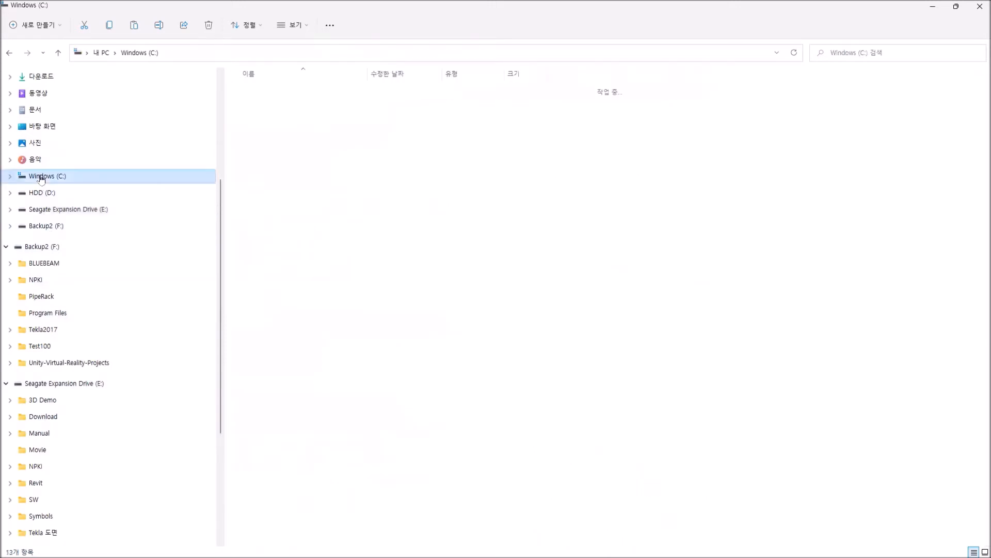
pyautogui.doubleClick(258, 190)
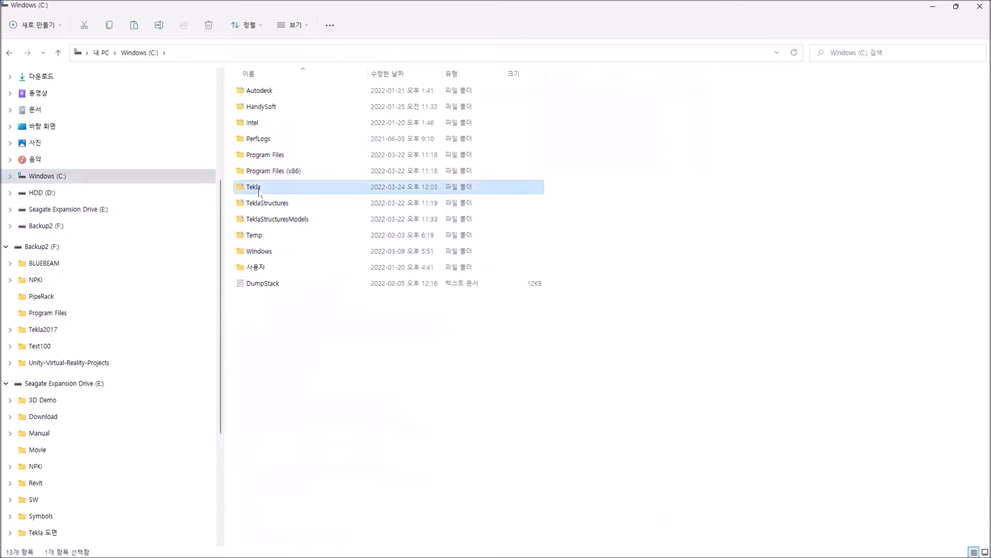
pyautogui.doubleClick(257, 90)
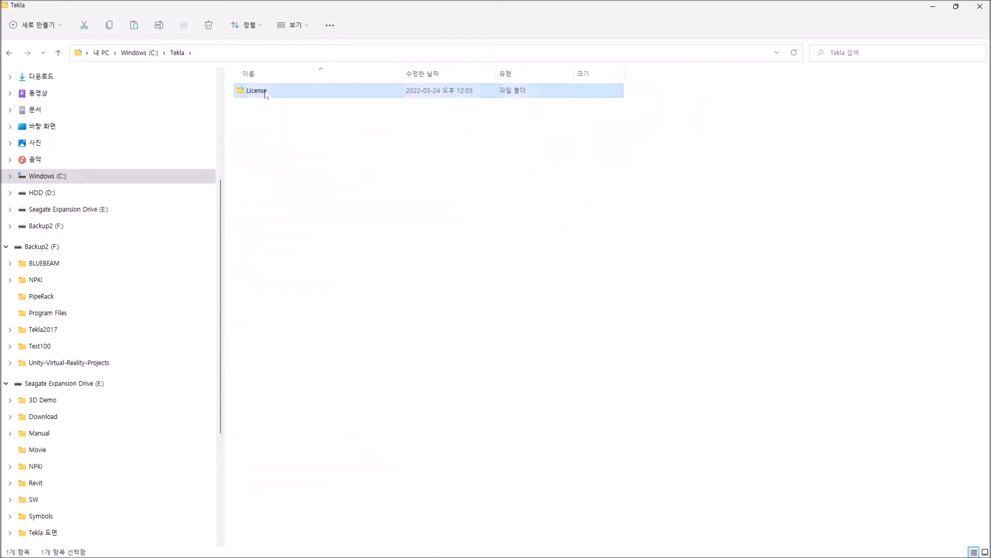
pyautogui.doubleClick(264, 93)
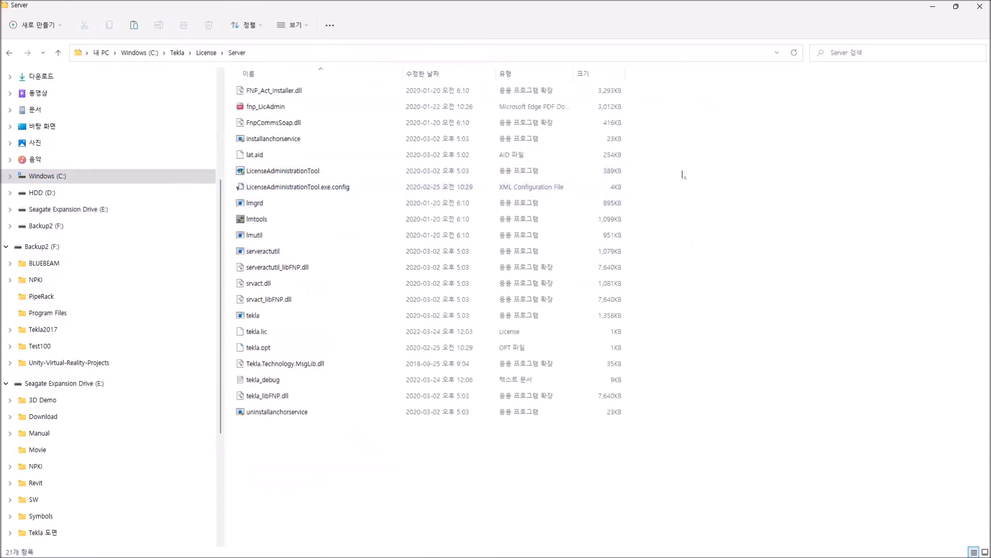
pyautogui.rightClick(729, 175)
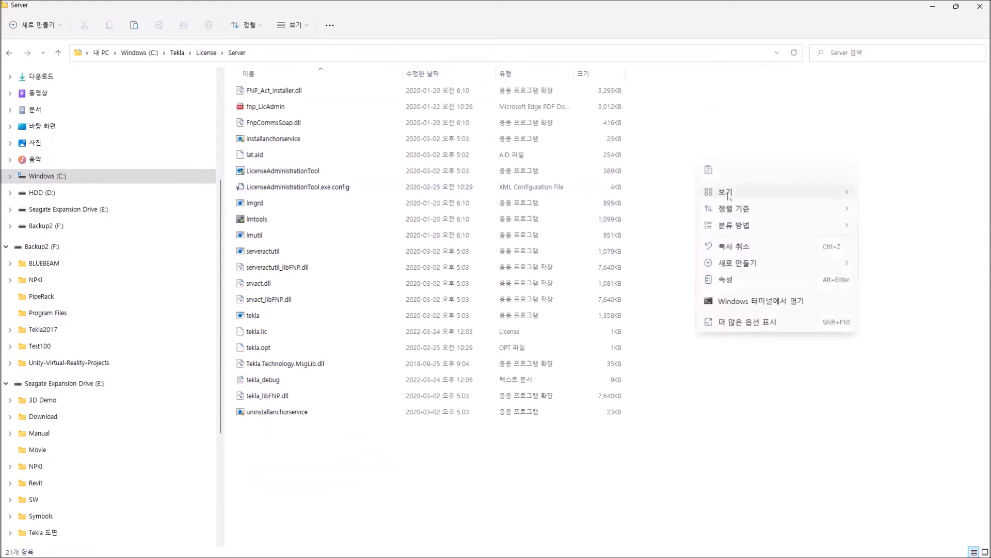
pyautogui.click(708, 169)
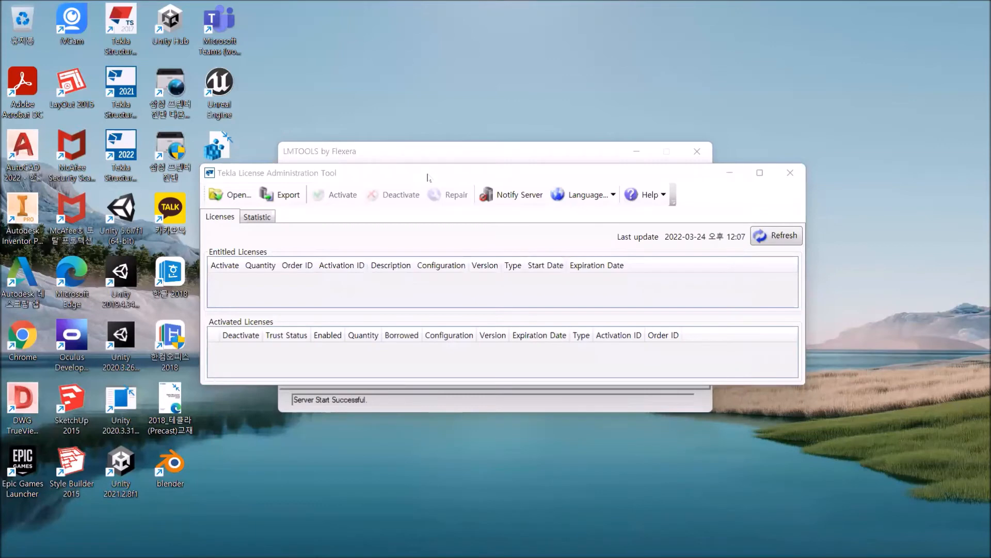
# Switch to Tekla License Administration Tool and open the 50xFULL-EDU-C-S12 entitlement certificate from the Server folder.
pyautogui.moveTo(438, 177); pyautogui.dragTo(421, 180)
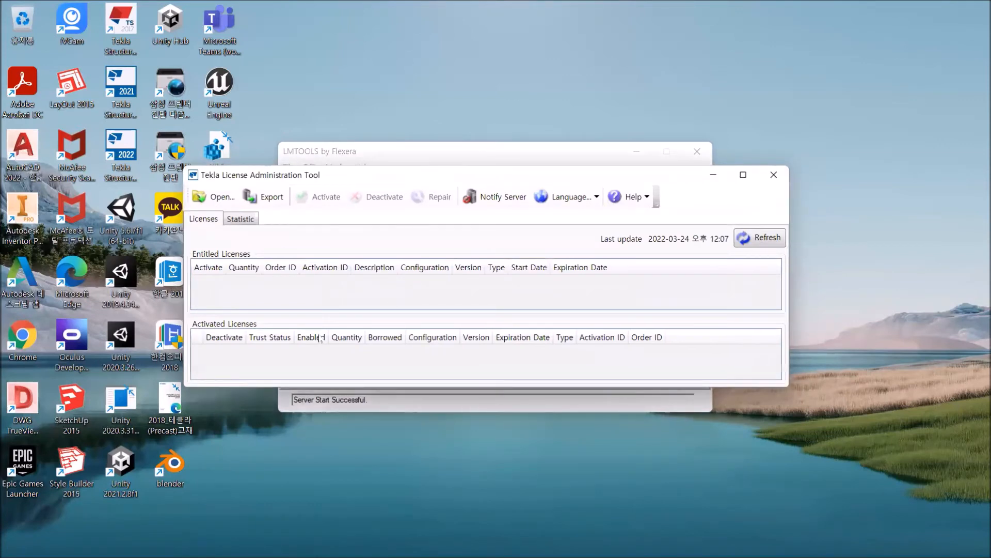
pyautogui.click(219, 198)
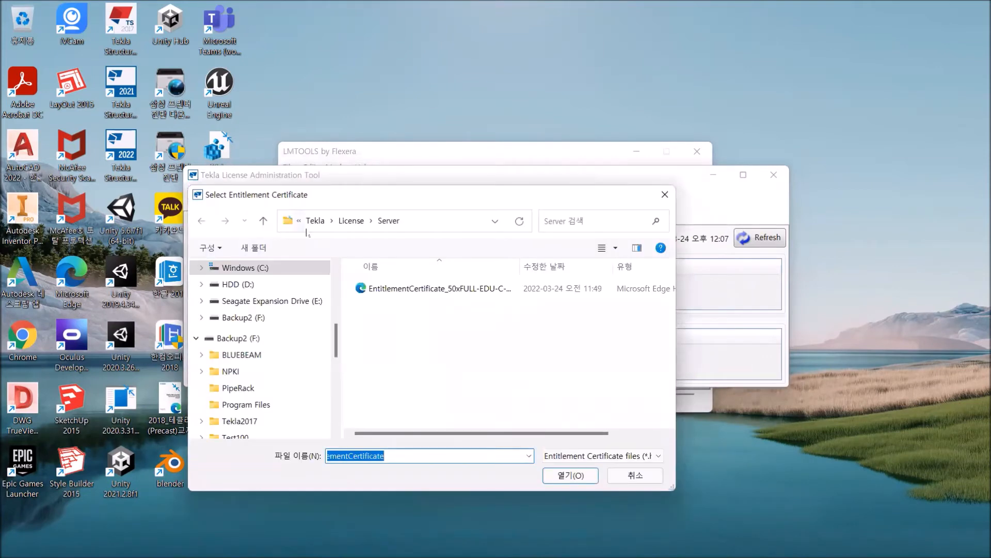
pyautogui.click(424, 287)
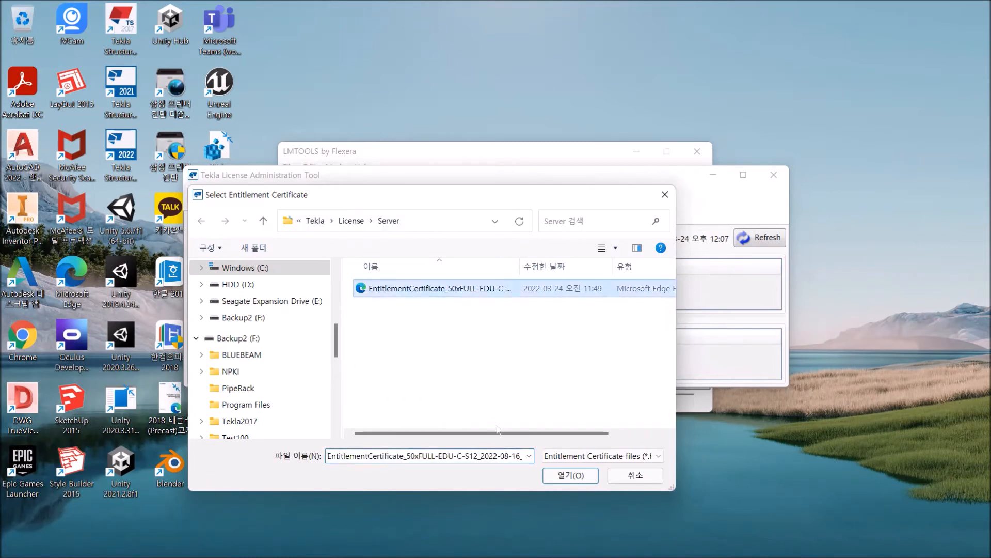
pyautogui.click(570, 475)
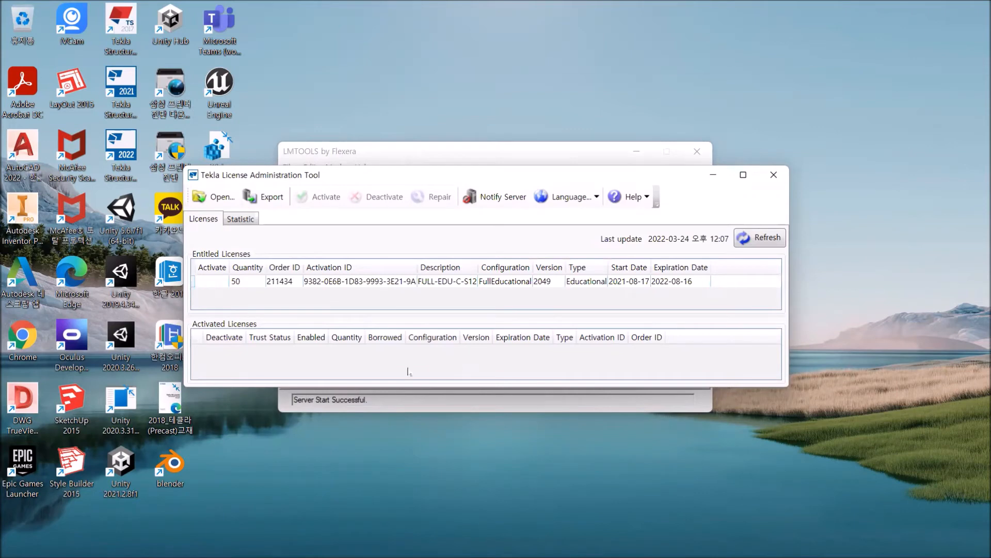
# Activate 1 license of the FULL-EDU-C-S12 FullEducational entitlement and close the activation report.
pyautogui.click(289, 282)
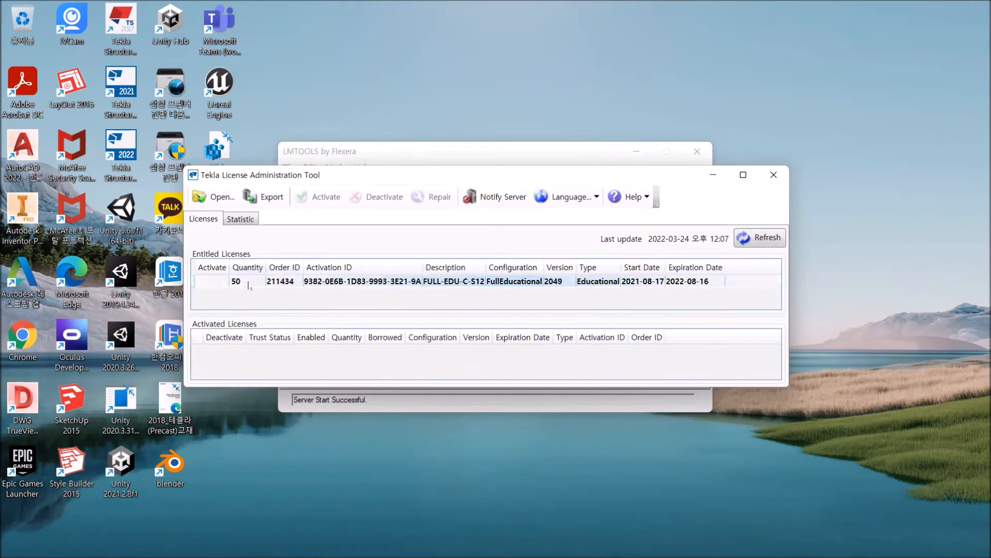
pyautogui.click(216, 281)
pyautogui.click(216, 282)
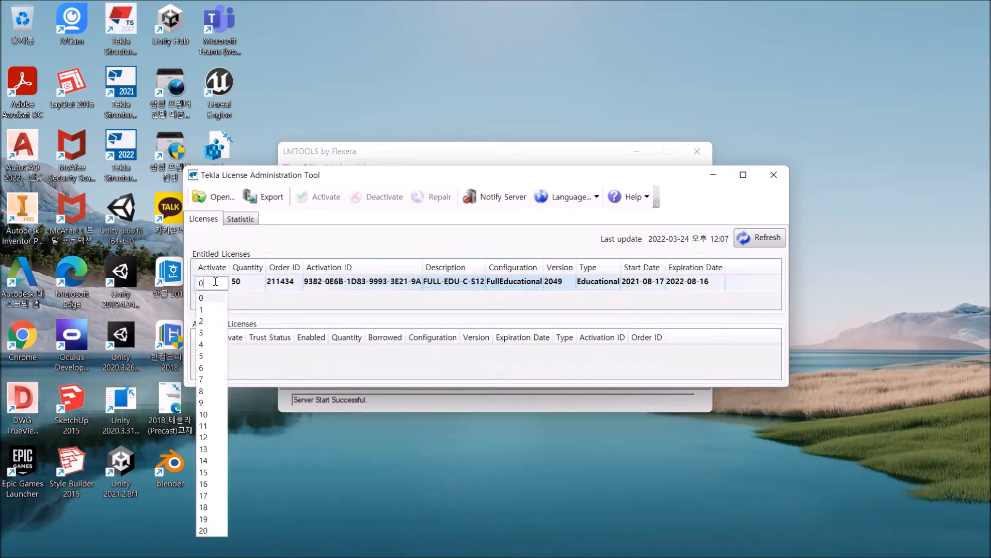
pyautogui.press('BackSpace')
pyautogui.write('1')
pyautogui.press('Return')
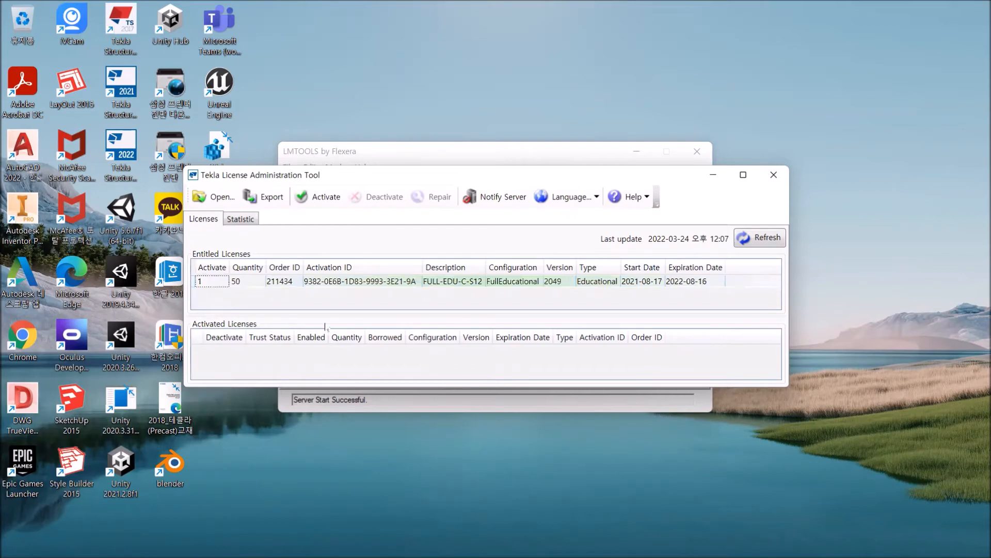
pyautogui.click(327, 200)
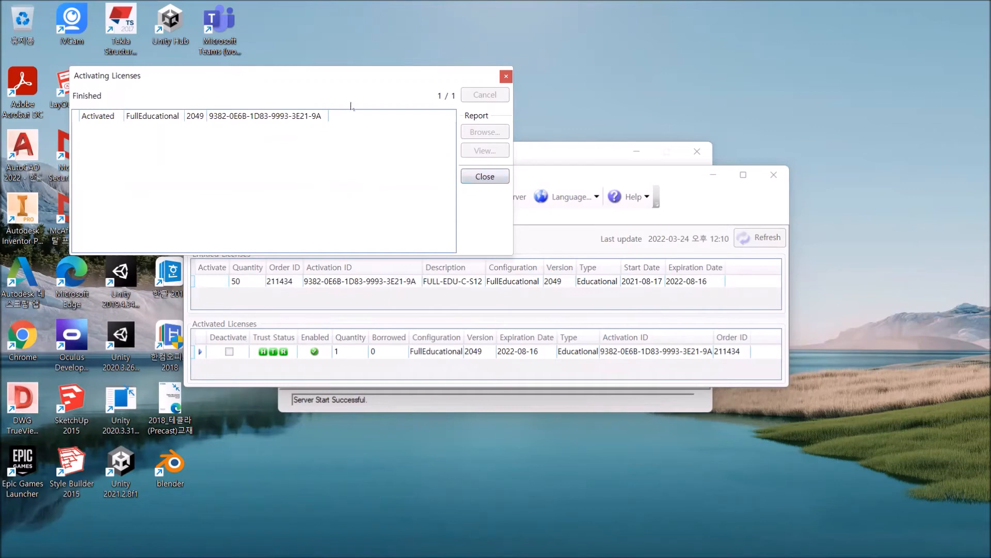
pyautogui.moveTo(341, 84); pyautogui.dragTo(586, 26)
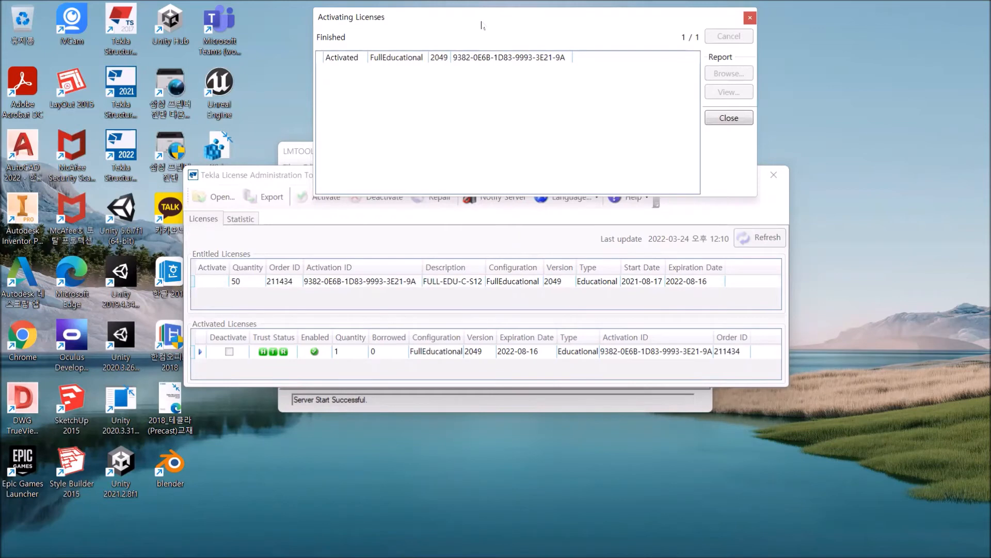
pyautogui.moveTo(482, 24); pyautogui.dragTo(418, 113)
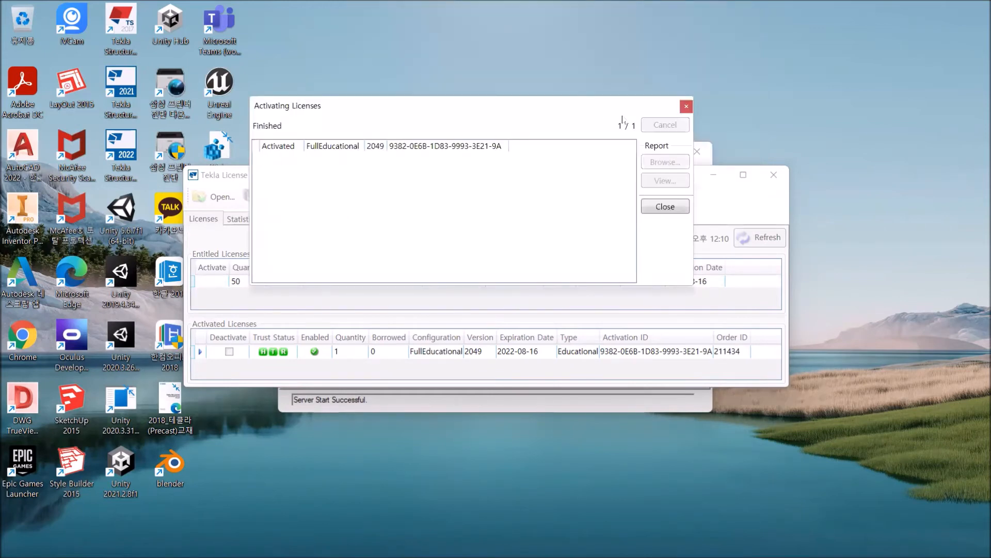
pyautogui.click(686, 107)
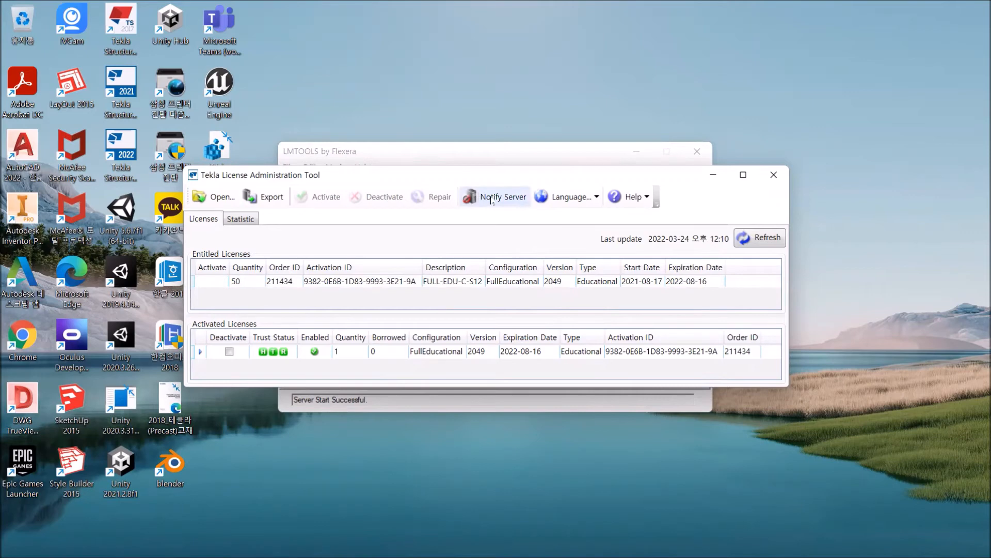
# Notify the license server of the activated license and minimize the license administration window.
pyautogui.click(491, 198)
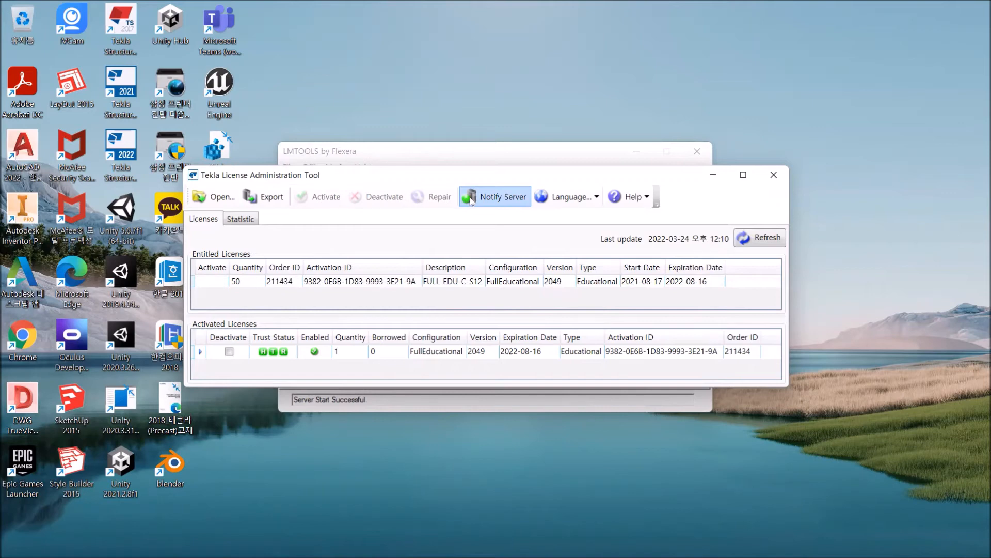
pyautogui.click(510, 196)
pyautogui.moveTo(401, 181); pyautogui.dragTo(374, 269)
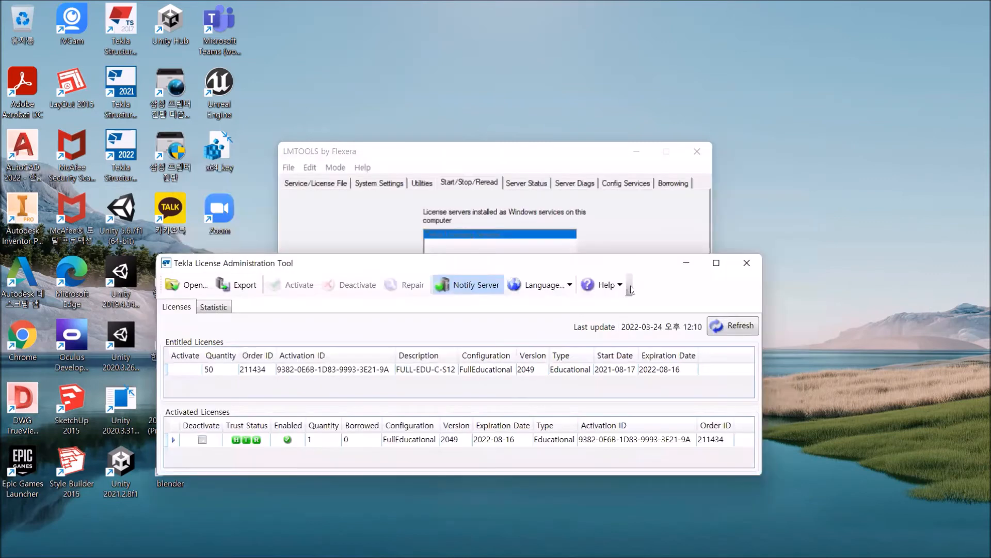
pyautogui.click(686, 265)
pyautogui.click(636, 152)
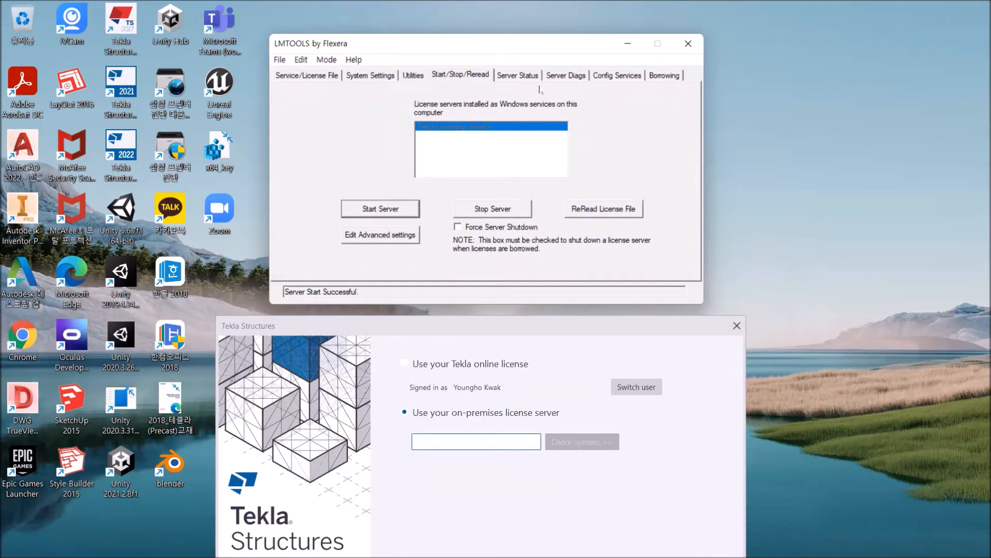
# Switch to LMTOOLS, perform a server status enquiry and examine the license server name and issued licenses.
pyautogui.click(521, 76)
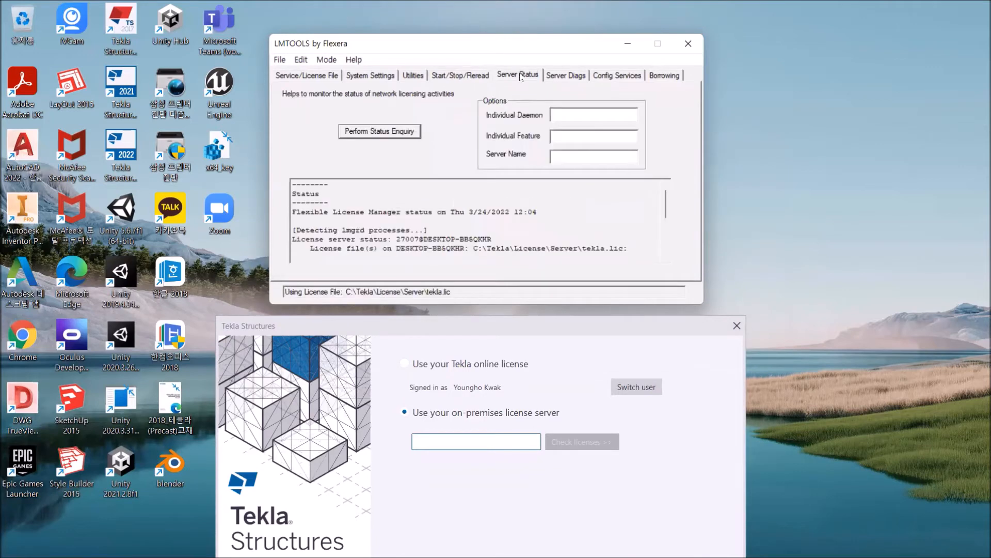
pyautogui.click(376, 133)
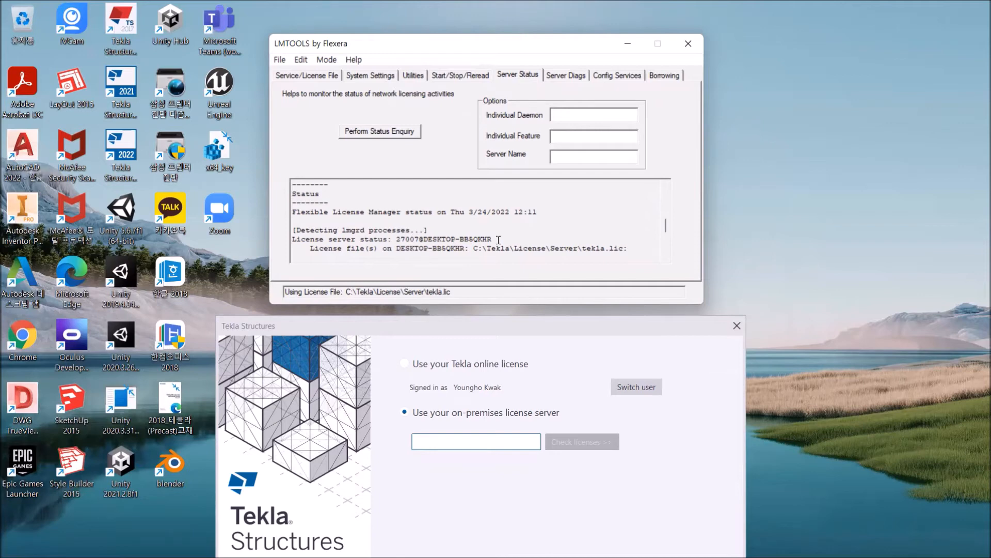
pyautogui.scroll(-4, 499, 239)
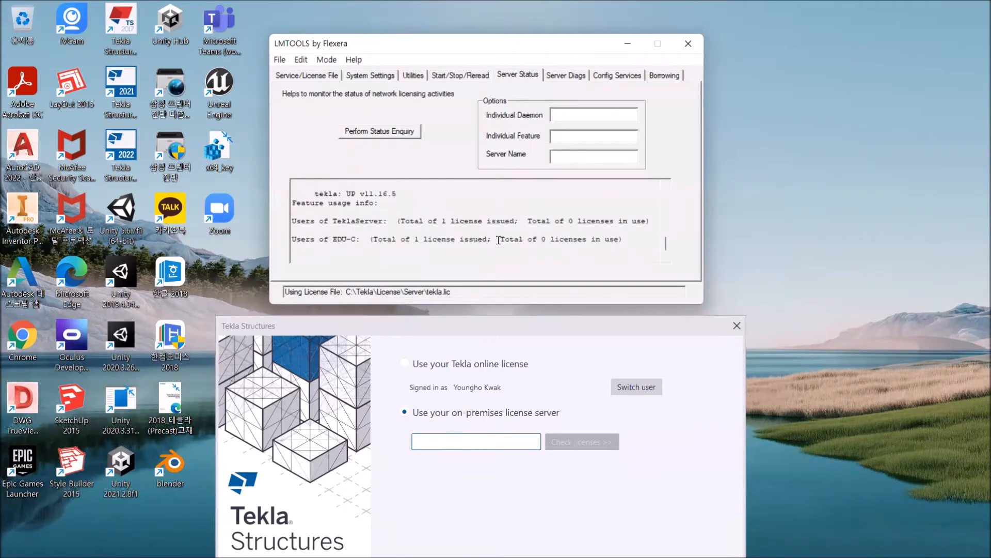
pyautogui.scroll(2, 471, 233)
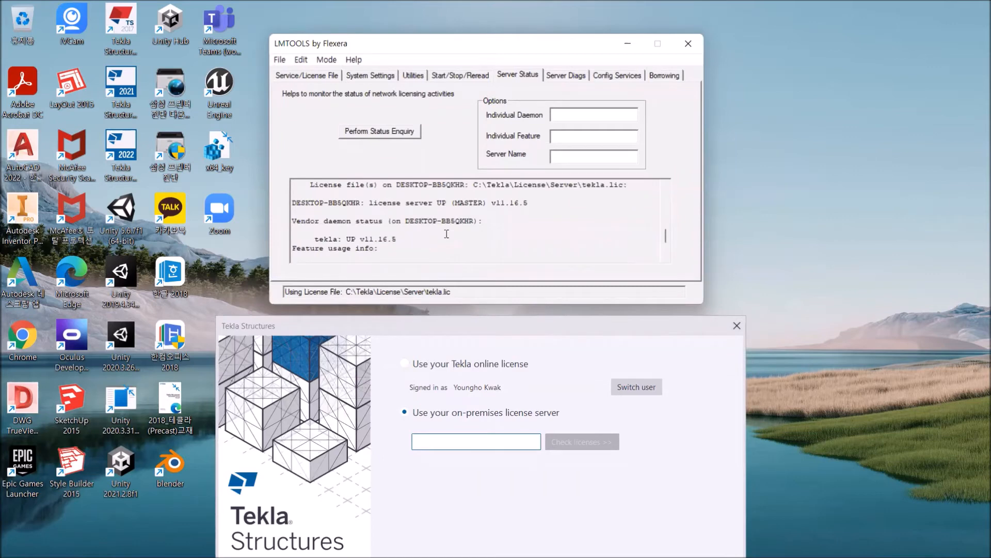
pyautogui.scroll(1, 436, 237)
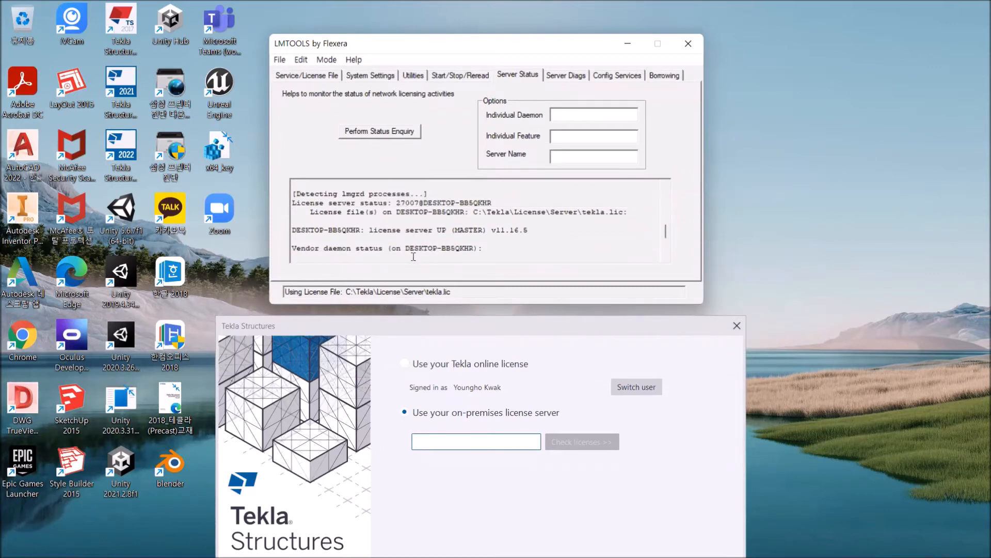
pyautogui.scroll(1, 423, 244)
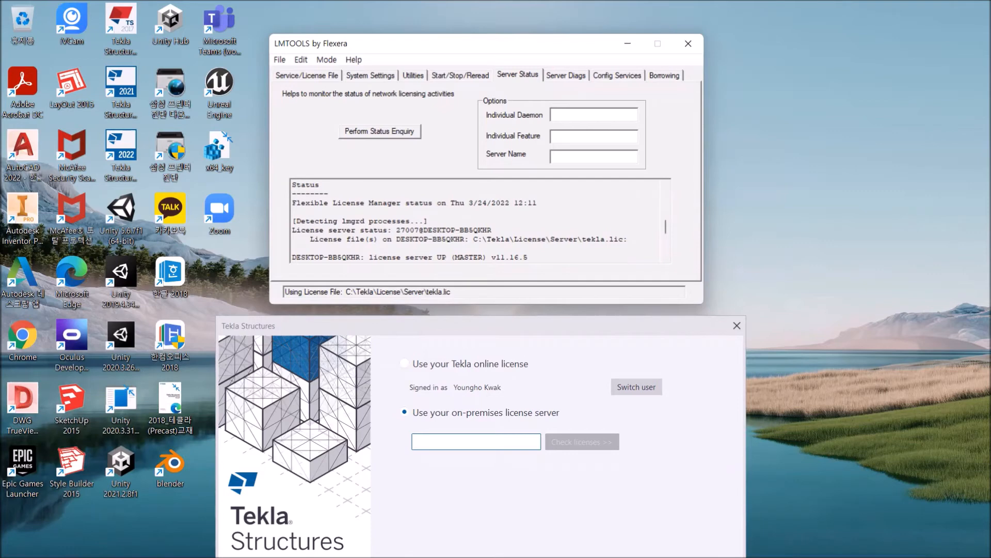
# Open tekla.lic from the Server folder in Notepad as the default .lic app, and move the Tekla Structures license dialog below its SERVER line.
pyautogui.click(476, 441)
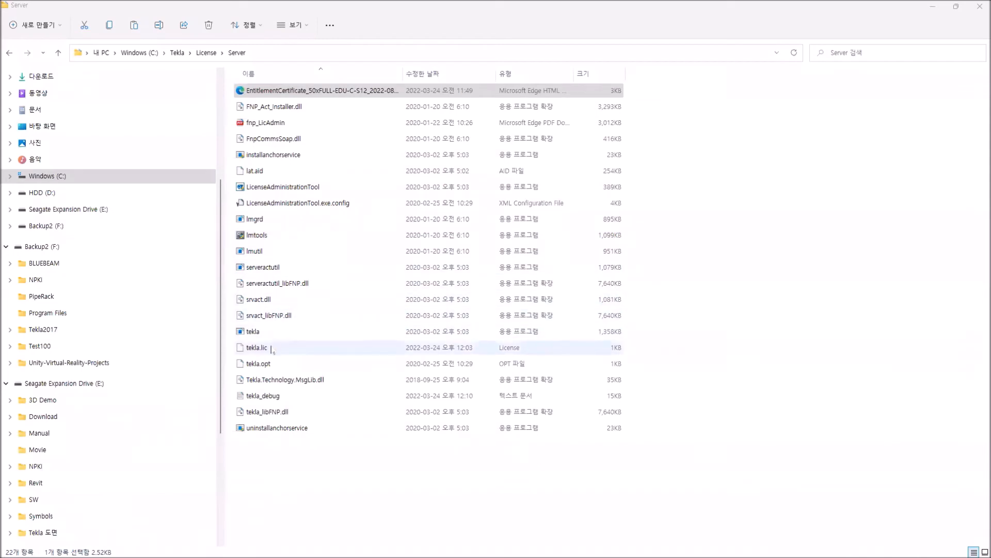
pyautogui.click(265, 349)
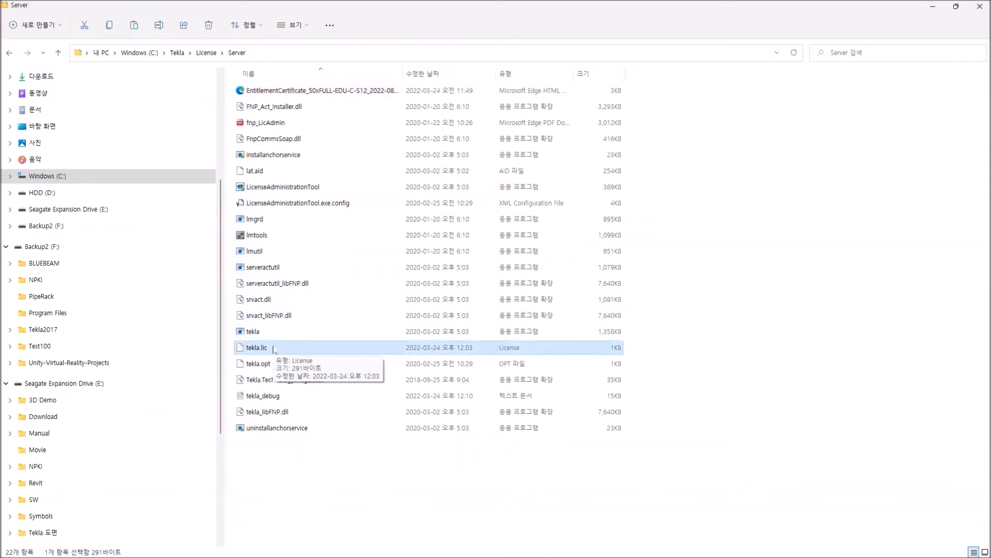
pyautogui.rightClick(274, 350)
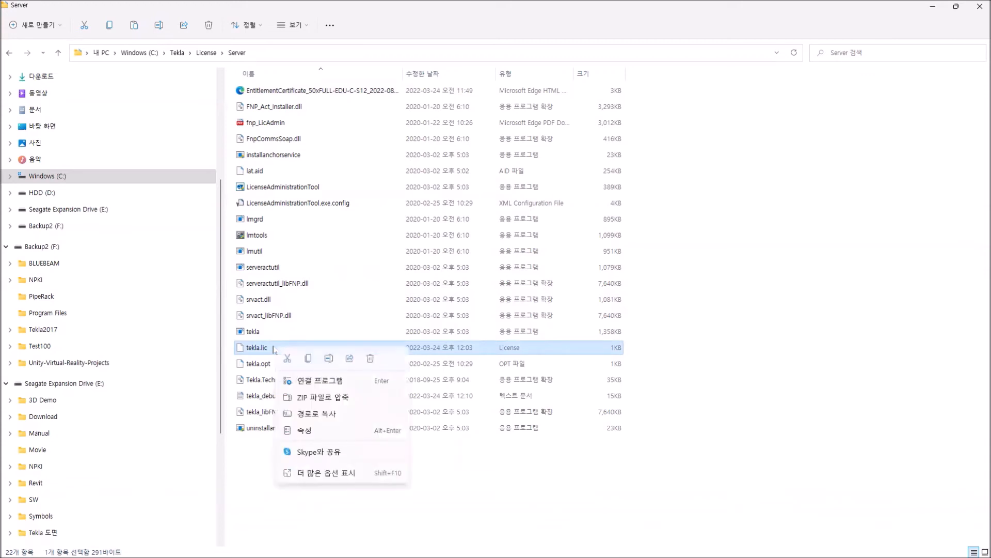
pyautogui.click(336, 382)
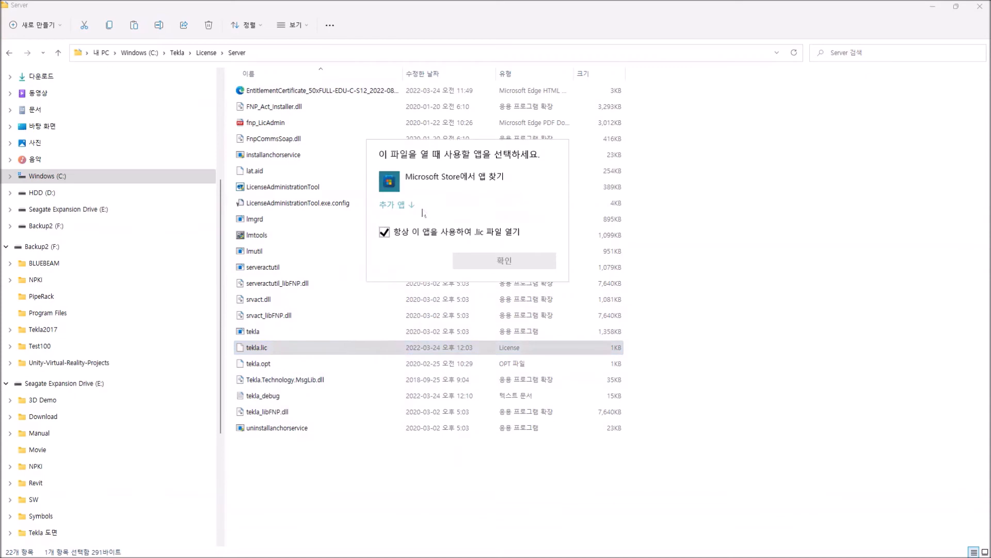
pyautogui.click(410, 204)
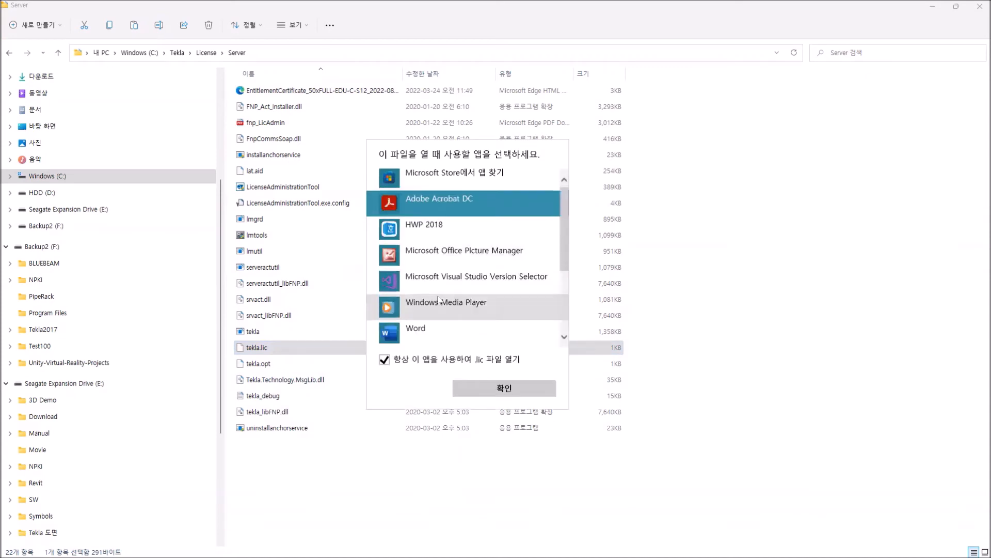
pyautogui.scroll(-3, 438, 300)
pyautogui.click(424, 281)
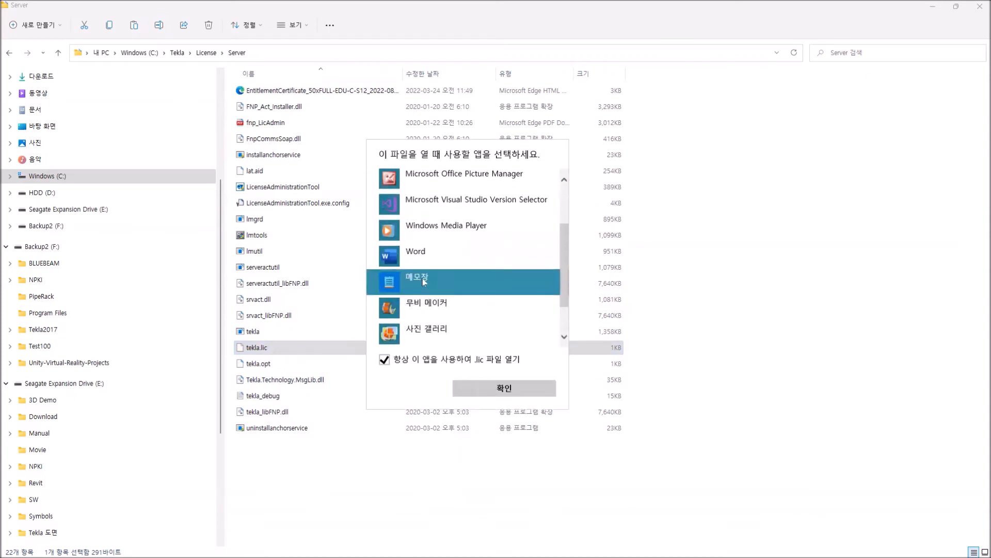
pyautogui.click(506, 391)
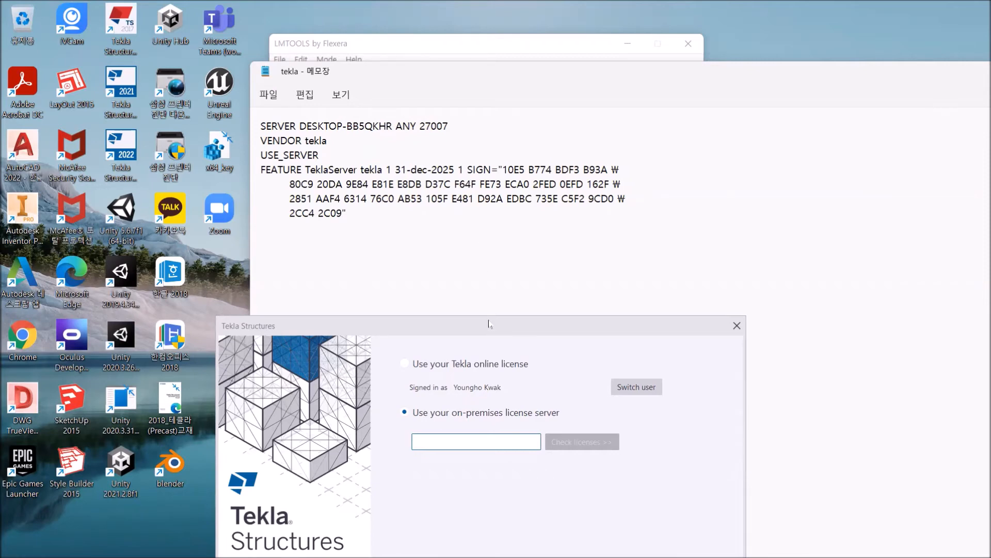
pyautogui.moveTo(489, 323); pyautogui.dragTo(457, 196)
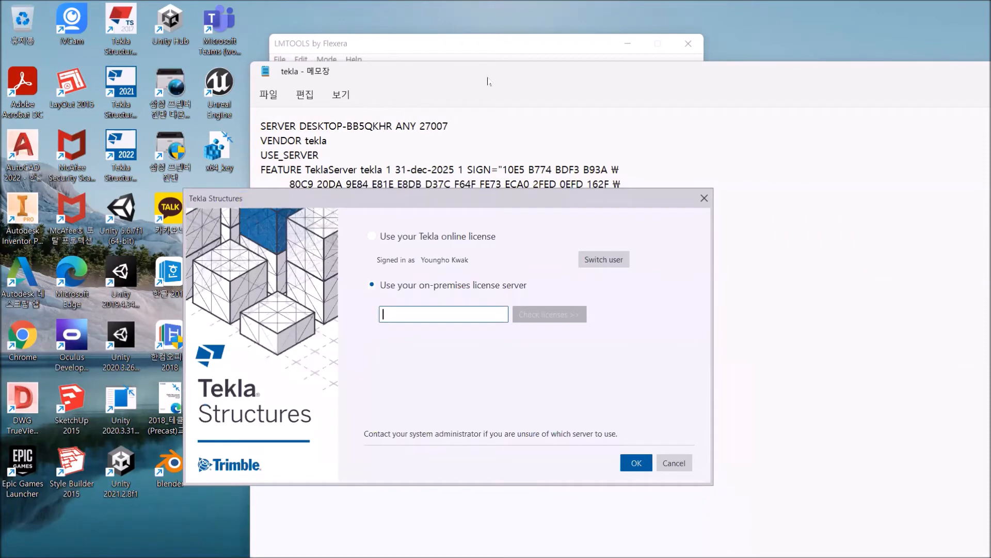
# Copy the server address 27007@DESKTOP-BB5QKHR from the LMTOOLS status report into the on-premises license server field of Tekla Structures.
pyautogui.click(490, 47)
pyautogui.moveTo(402, 203); pyautogui.dragTo(401, 310)
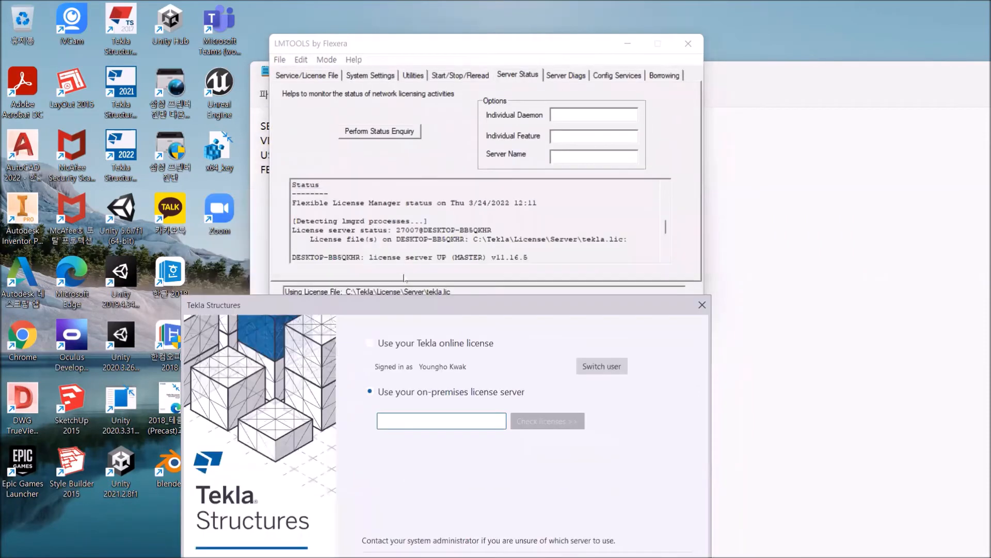
pyautogui.click(395, 230)
pyautogui.moveTo(395, 229); pyautogui.dragTo(491, 228)
pyautogui.hotkey('ctrl', 'c')
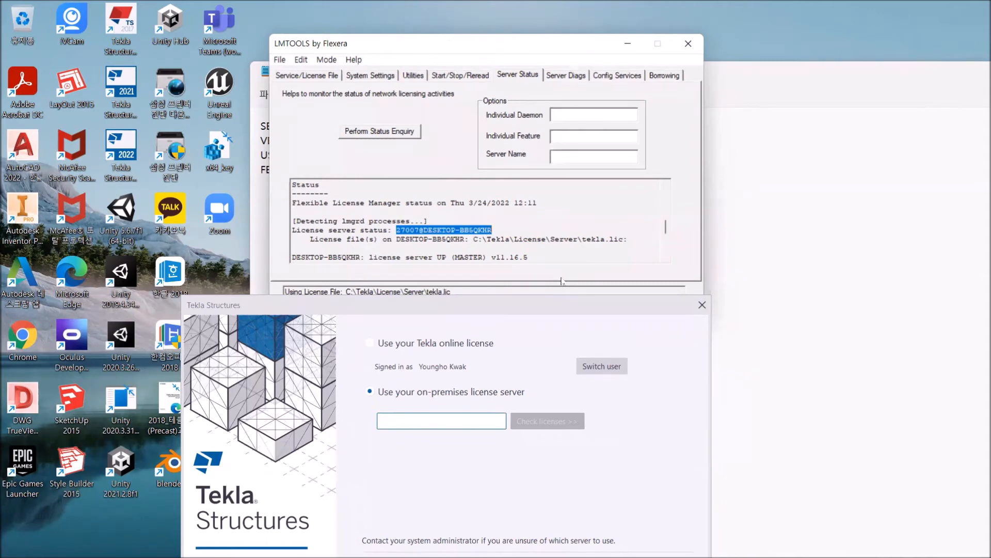
pyautogui.click(420, 420)
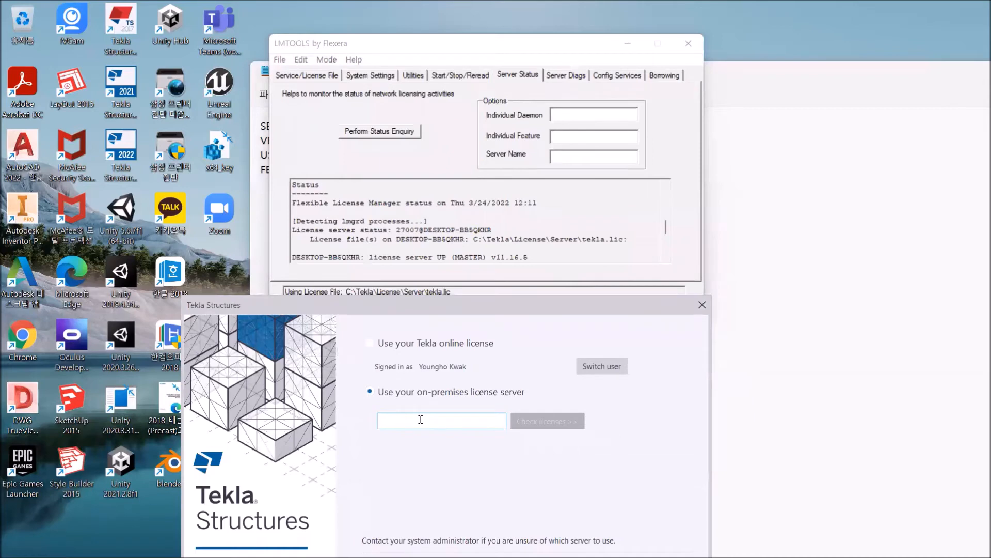
pyautogui.hotkey('ctrl', 'v')
pyautogui.moveTo(525, 306); pyautogui.dragTo(535, 87)
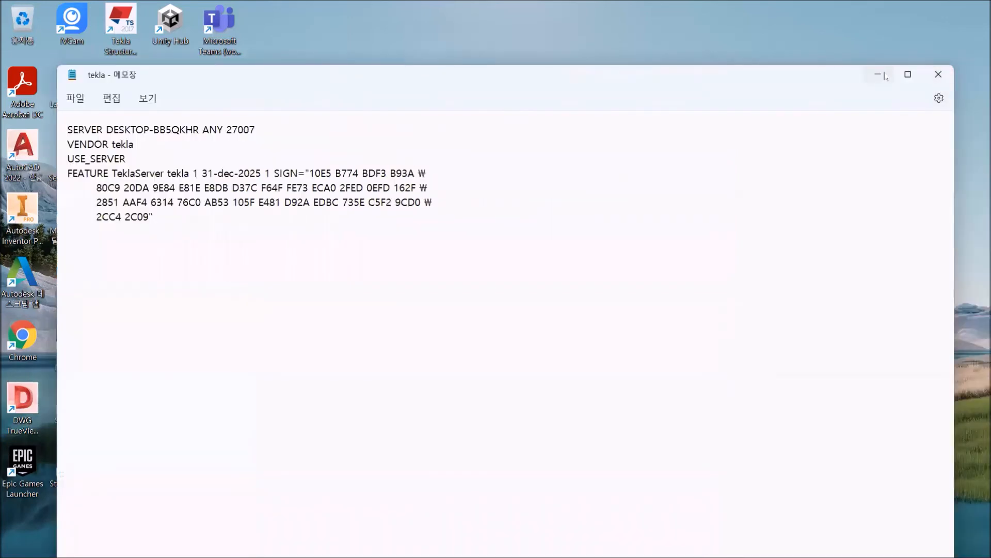
# Minimize the tekla.lic Notepad window, LMTOOLS and the Tekla License Administration Tool to clear the desktop.
pyautogui.click(878, 75)
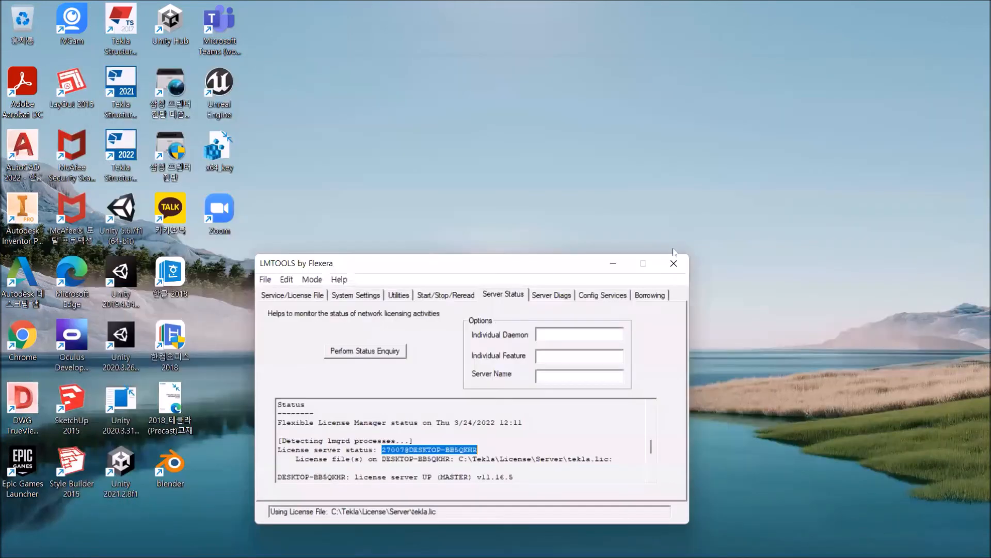
pyautogui.click(615, 263)
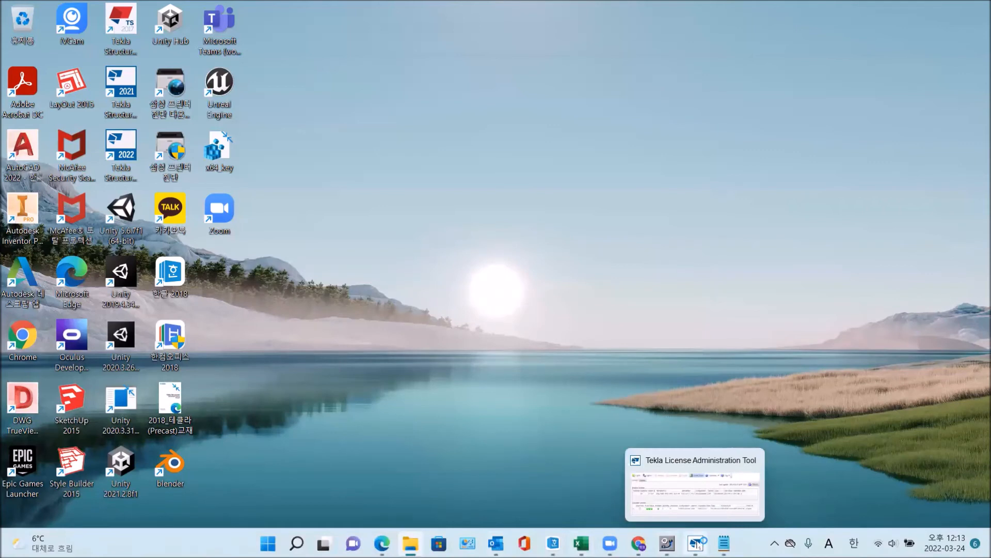
pyautogui.click(696, 544)
pyautogui.click(686, 264)
pyautogui.moveTo(667, 542)
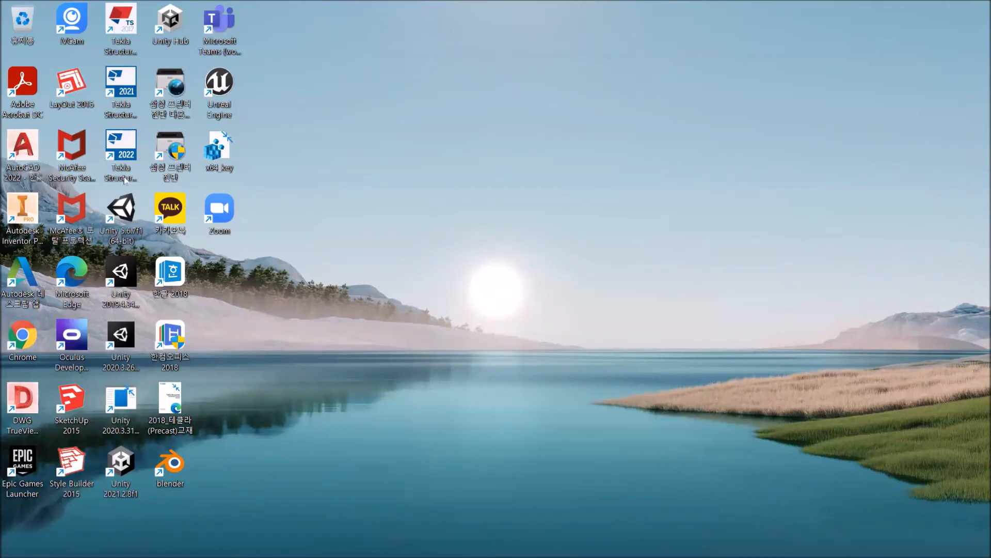
# Launch Tekla Structures 2022 and check the available configurations, keeping Educational.
pyautogui.doubleClick(120, 147)
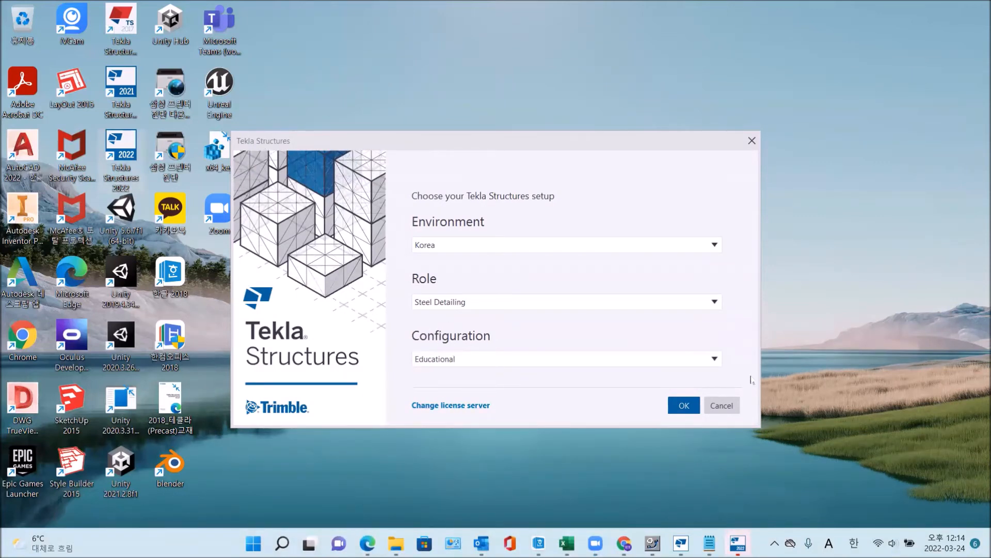
pyautogui.click(713, 358)
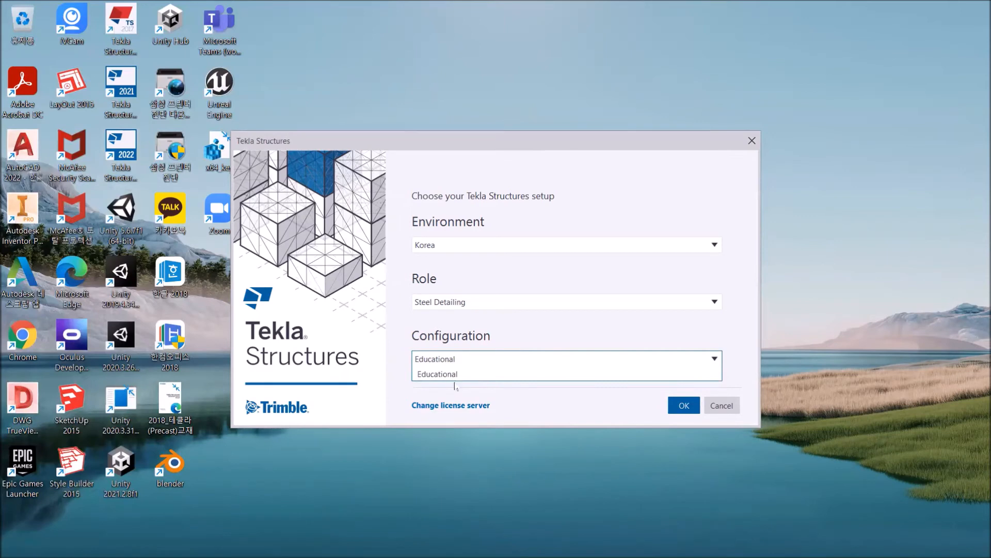
pyautogui.click(530, 407)
# Open the license server settings, check the licenses on 27007@DESKTOP-BB5QKHR, select the Educational license and accept the server.
pyautogui.click(452, 407)
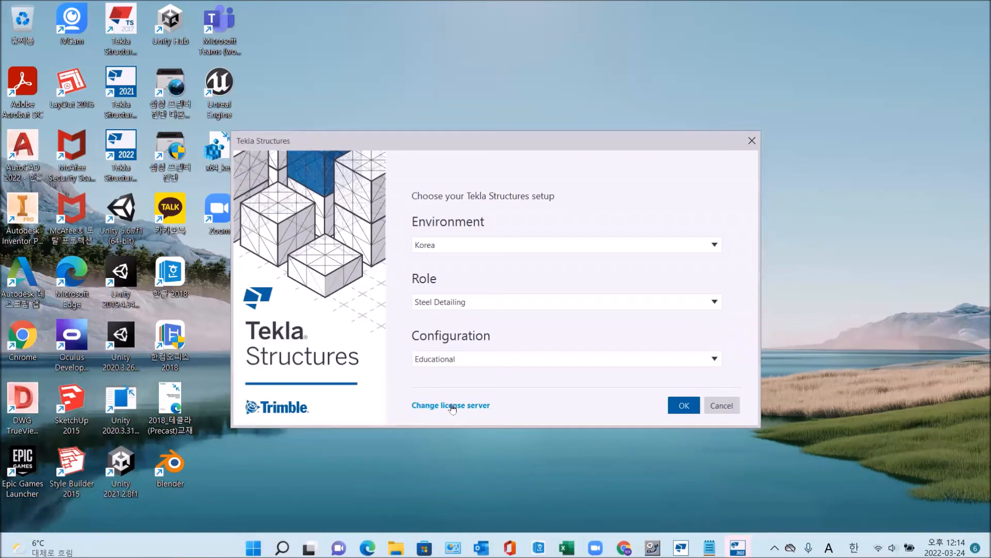
pyautogui.click(528, 261)
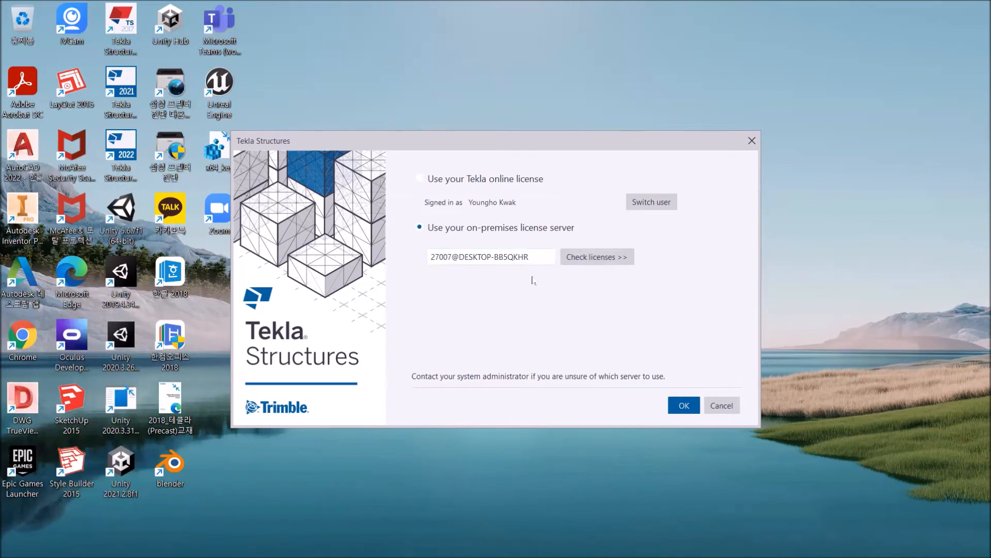
pyautogui.click(592, 262)
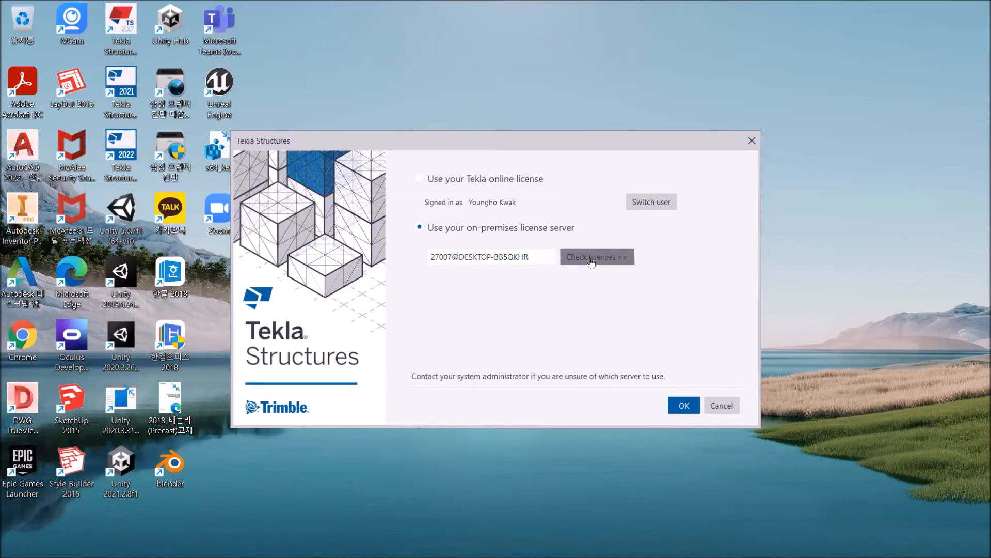
pyautogui.click(463, 303)
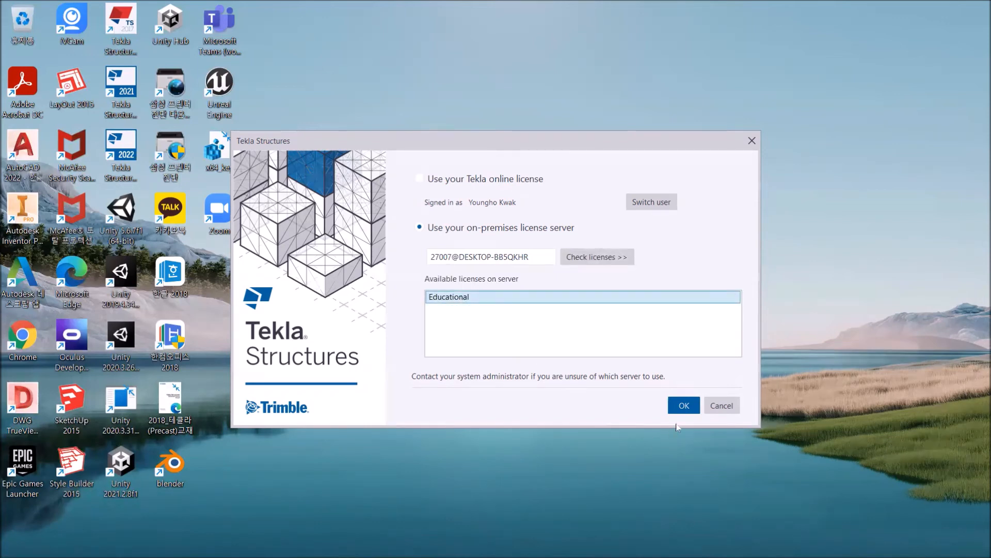
pyautogui.click(684, 405)
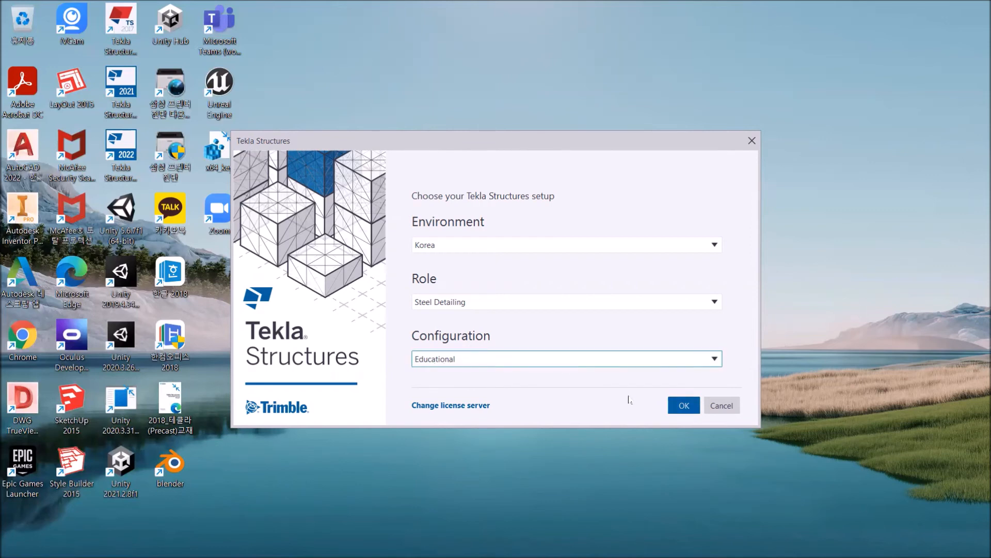
# Start Tekla Structures with the Korea, Steel Detailing and Educational setup, clearing away the browser sign-in page and leftover setup dialog.
pyautogui.click(683, 406)
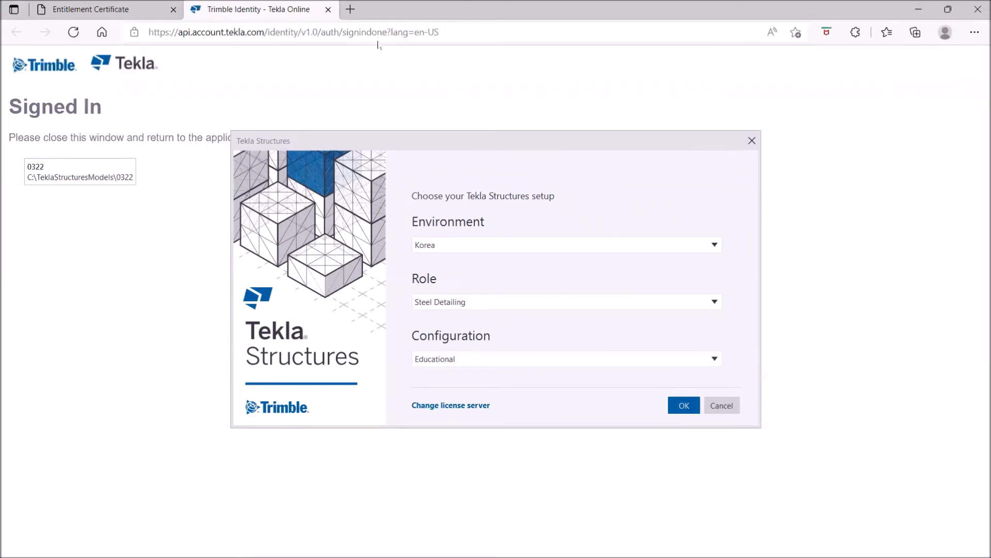
pyautogui.click(328, 9)
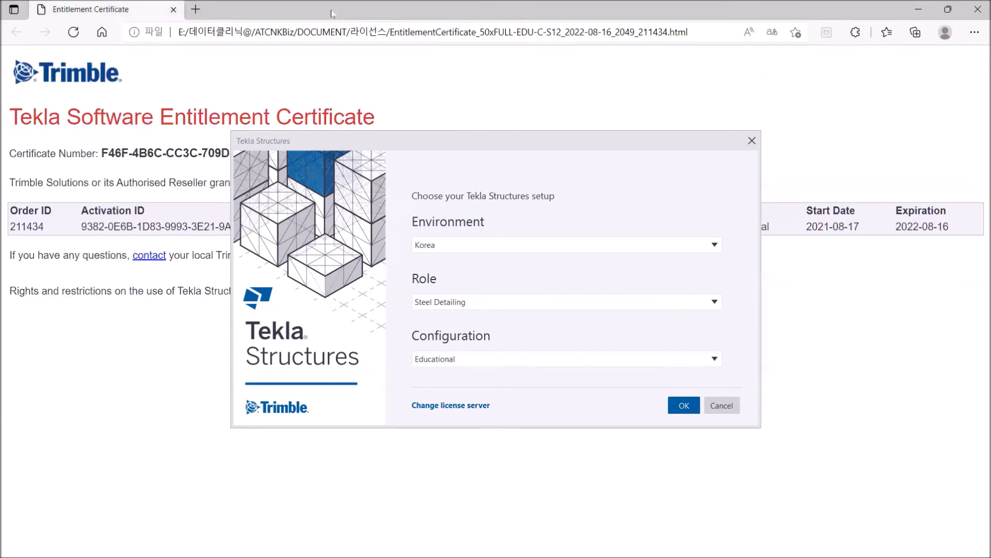
pyautogui.click(919, 8)
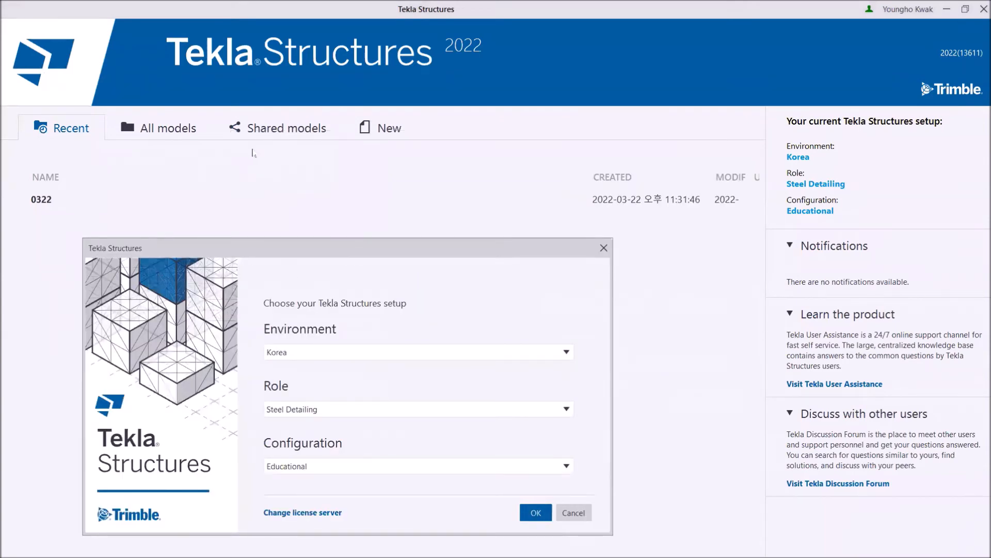
pyautogui.click(571, 514)
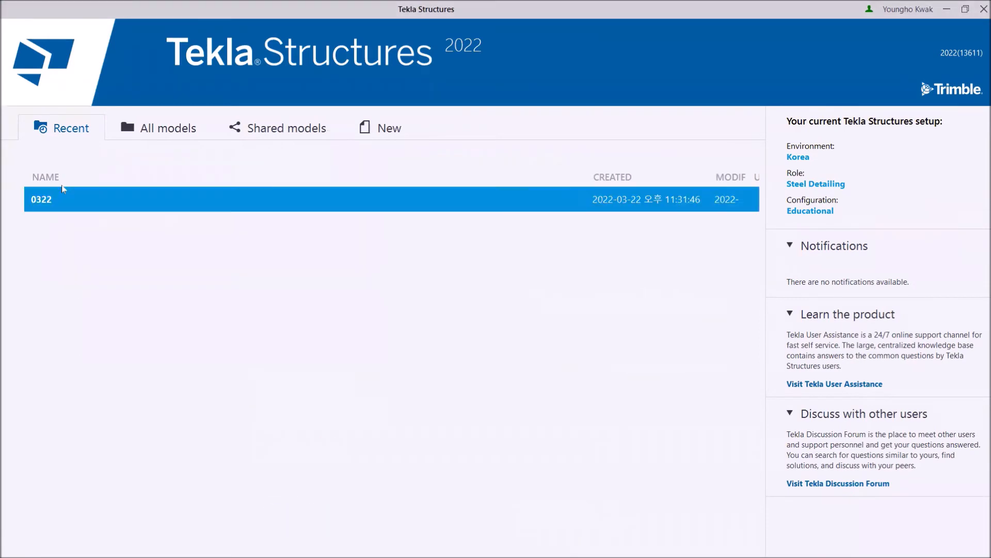
# Create a new single-user model named 0324 in C:\TeklaStructuresModels\ from the Blank template.
pyautogui.click(390, 129)
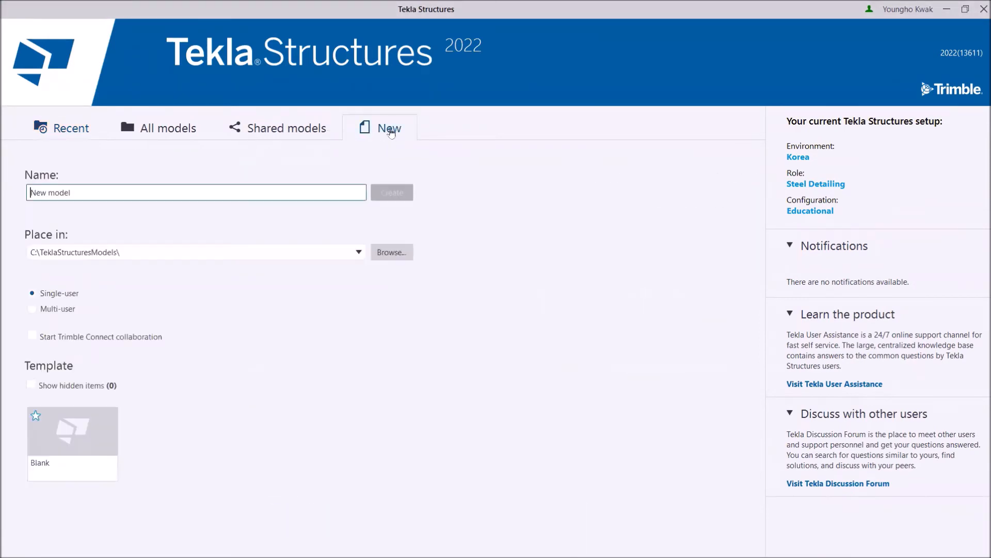
pyautogui.hotkey('ctrl', 'a')
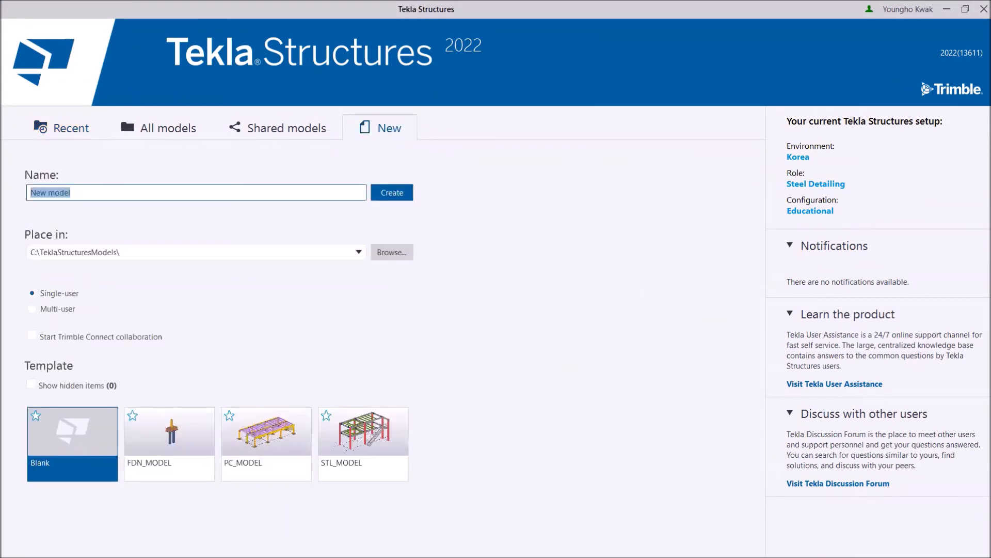
pyautogui.write('03')
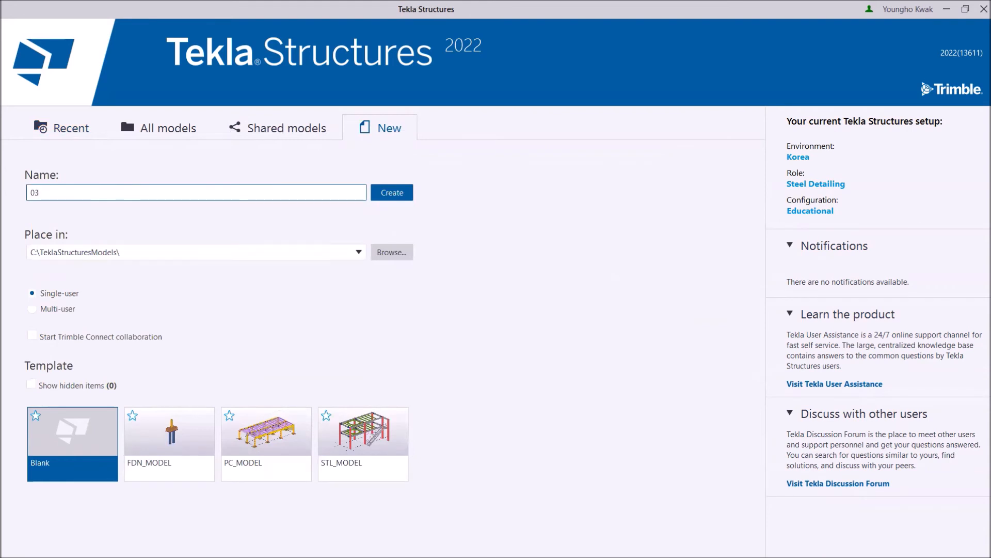
pyautogui.write('25')
pyautogui.press('BackSpace')
pyautogui.write('4')
pyautogui.click(394, 192)
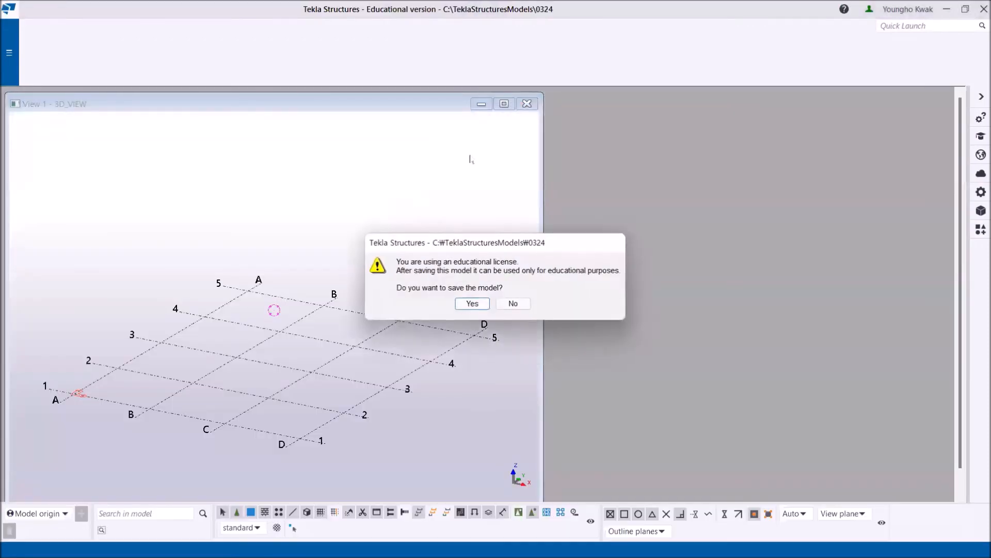
# Agree to save the model under the educational license and maximize the 3D view.
pyautogui.click(473, 305)
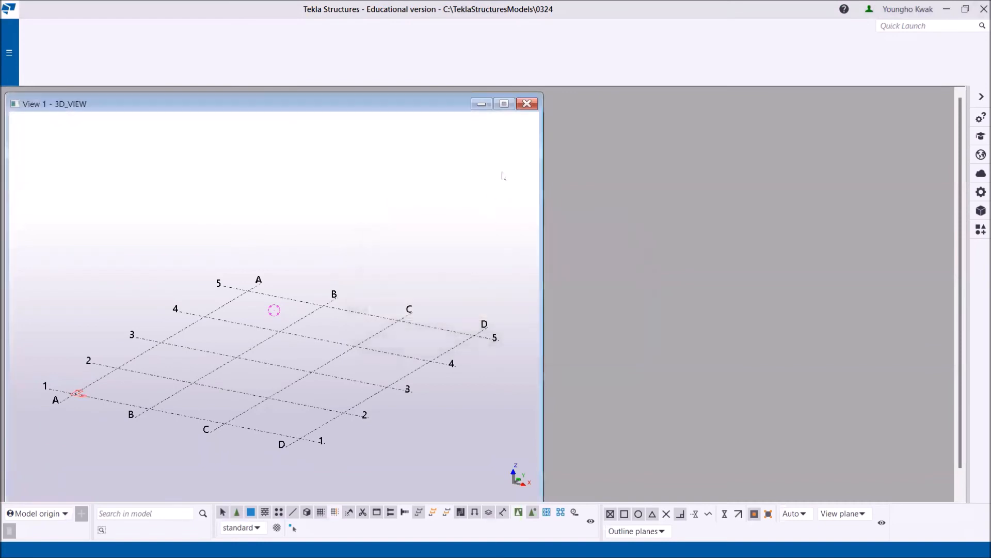
pyautogui.moveTo(503, 105)
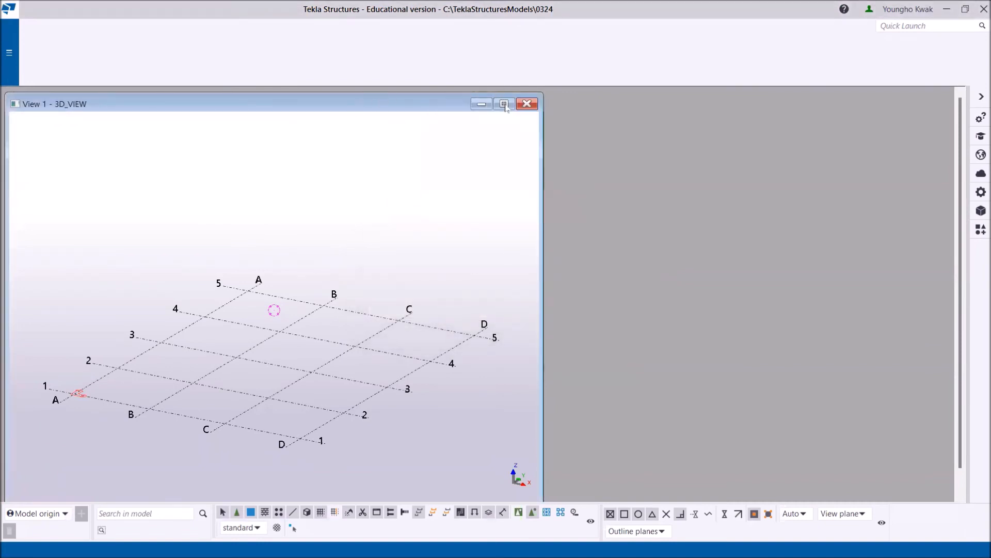
pyautogui.click(506, 104)
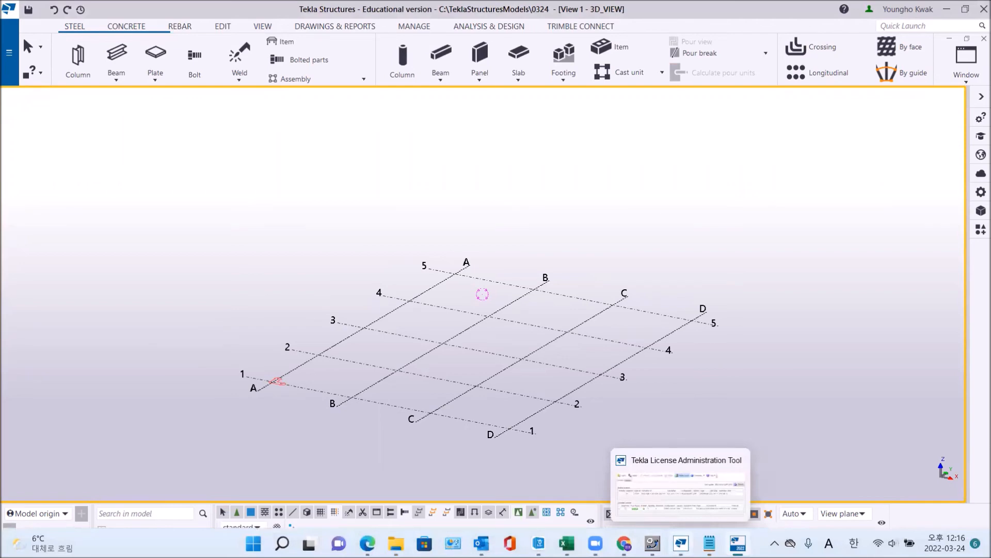
# Switch to the Tekla License Administration Tool, refresh it, examine the activated license and server usage statistics, and close the tool.
pyautogui.click(681, 544)
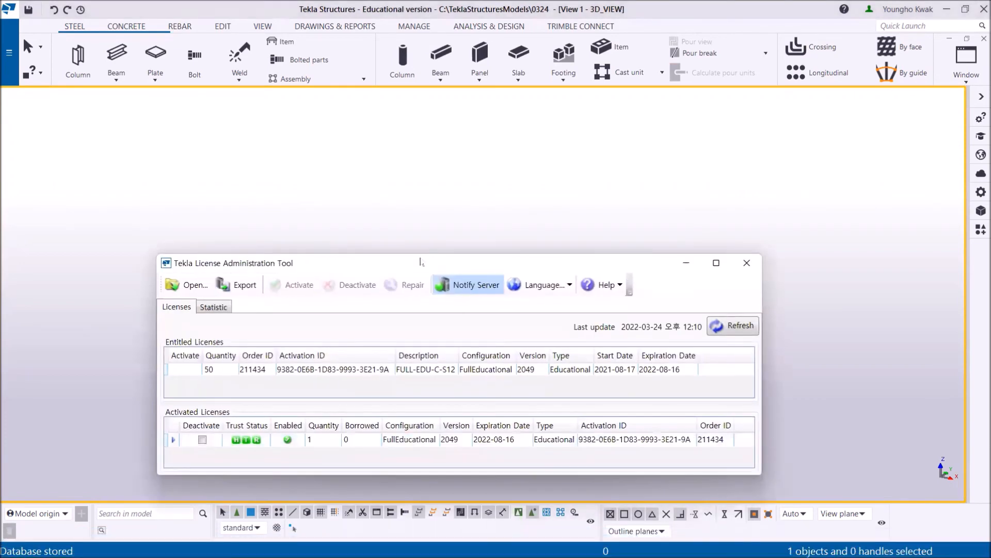
pyautogui.moveTo(420, 262); pyautogui.dragTo(414, 72)
pyautogui.click(733, 134)
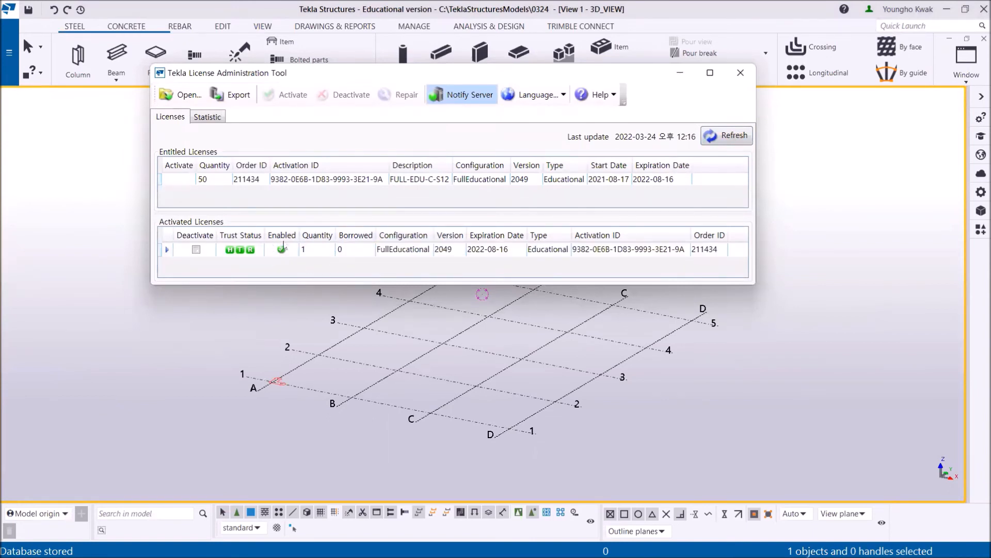
pyautogui.click(208, 117)
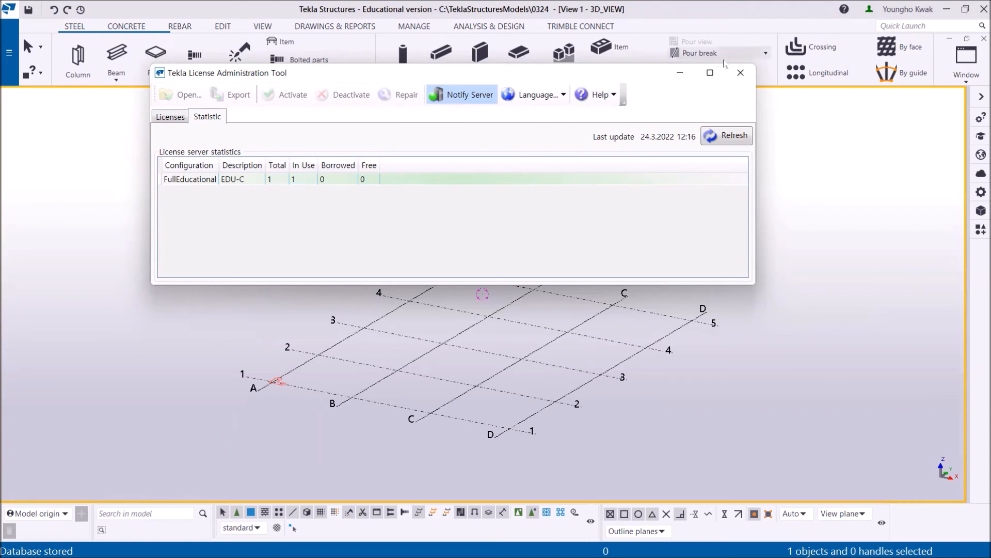
pyautogui.click(742, 74)
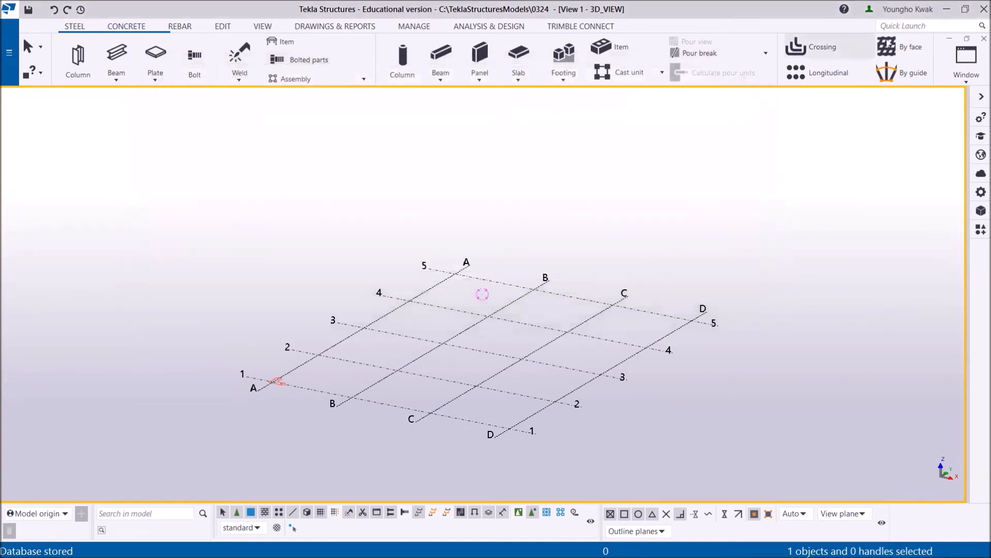
# Exit Tekla Structures, saving the model 0324.
pyautogui.click(982, 10)
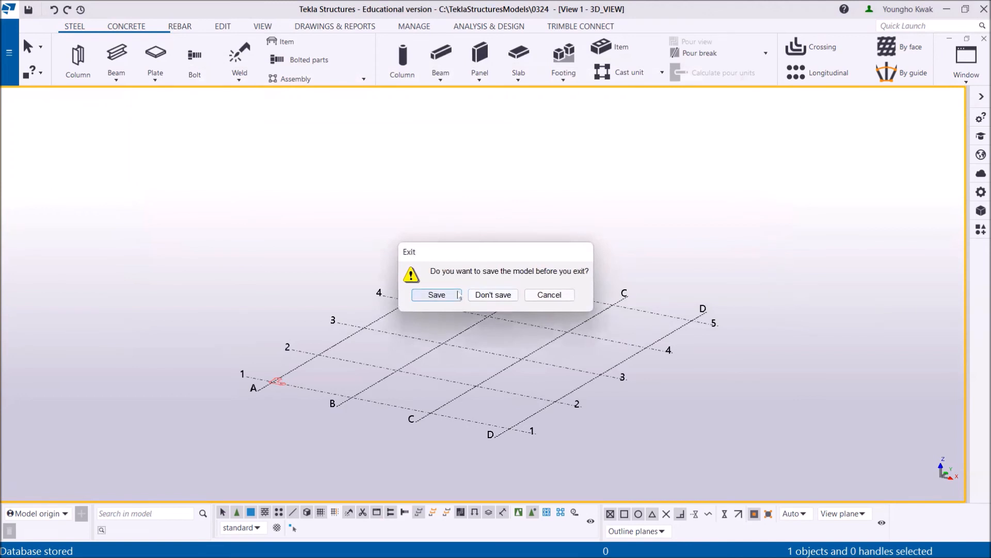
pyautogui.click(458, 295)
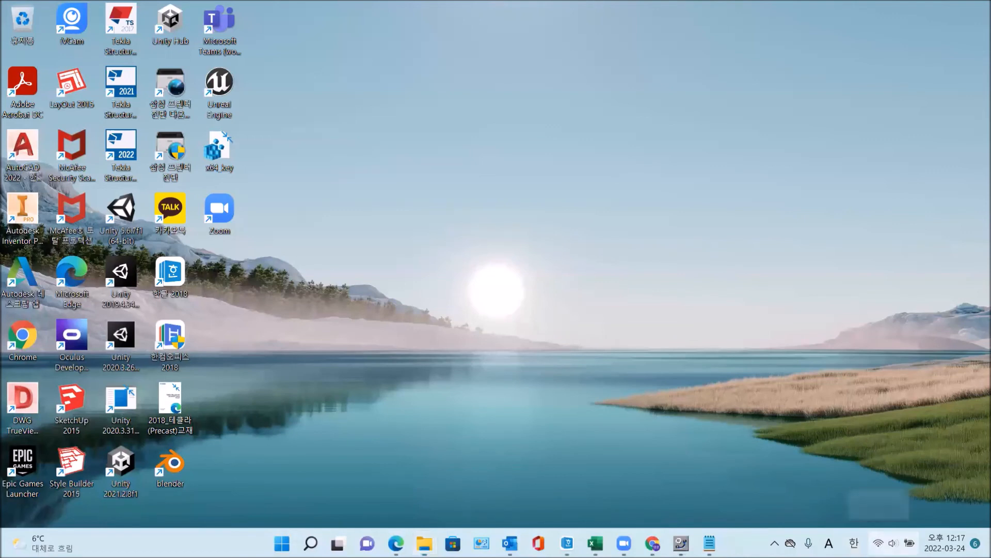
# Turn off the computer's Wi-Fi connection in the Windows quick settings.
pyautogui.click(893, 542)
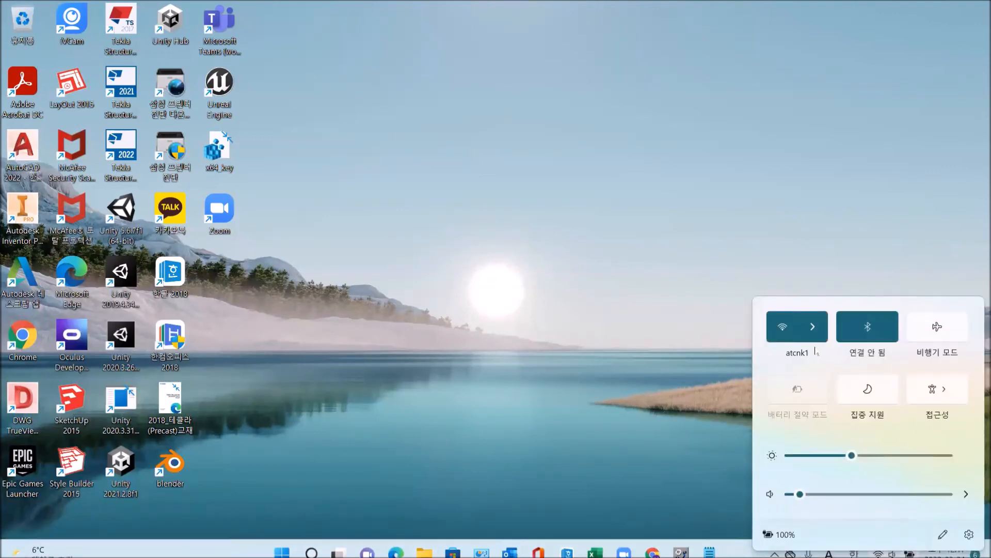
pyautogui.click(782, 326)
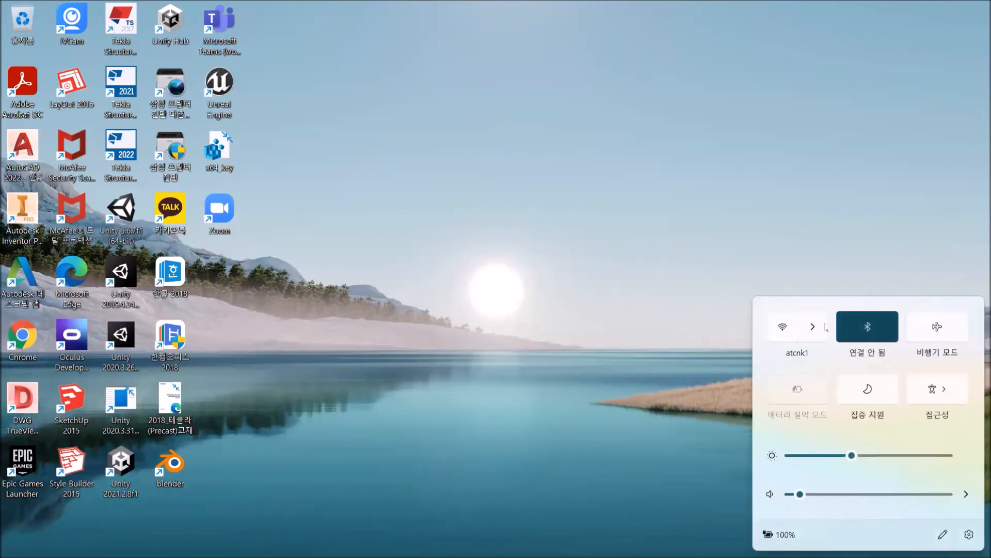
pyautogui.click(780, 221)
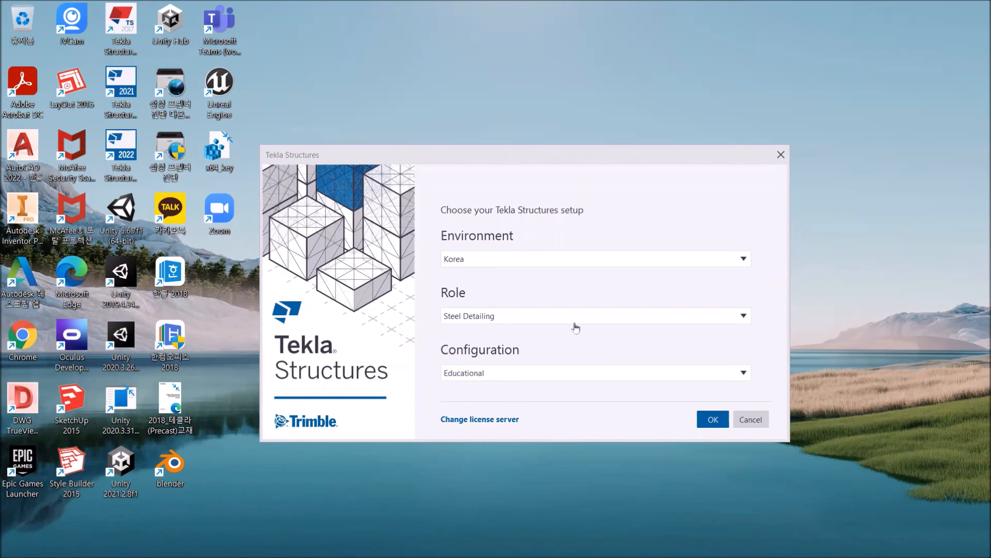
# Restart Tekla Structures with the Korea environment, Steel Detailing role and Educational configuration.
pyautogui.moveTo(829, 556)
pyautogui.click(712, 417)
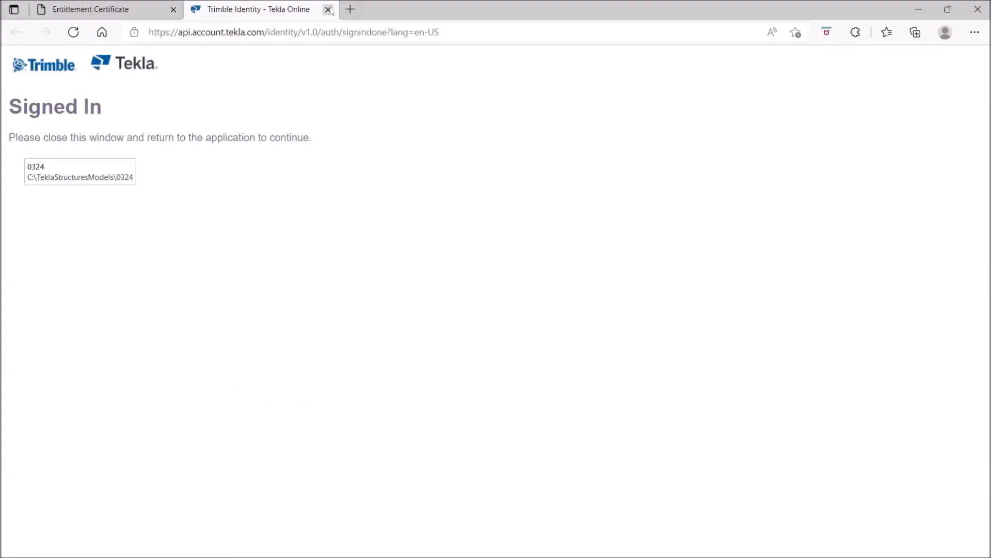
# Close the sign-in and entitlement certificate pages, and open the model 0324 with its 3D_VIEW displayed.
pyautogui.click(329, 10)
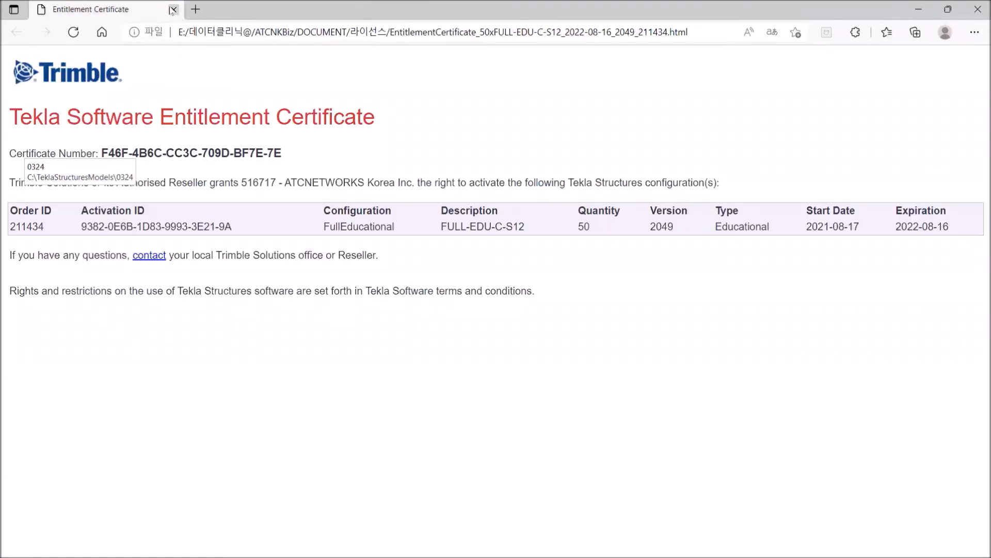
pyautogui.click(173, 10)
pyautogui.click(43, 204)
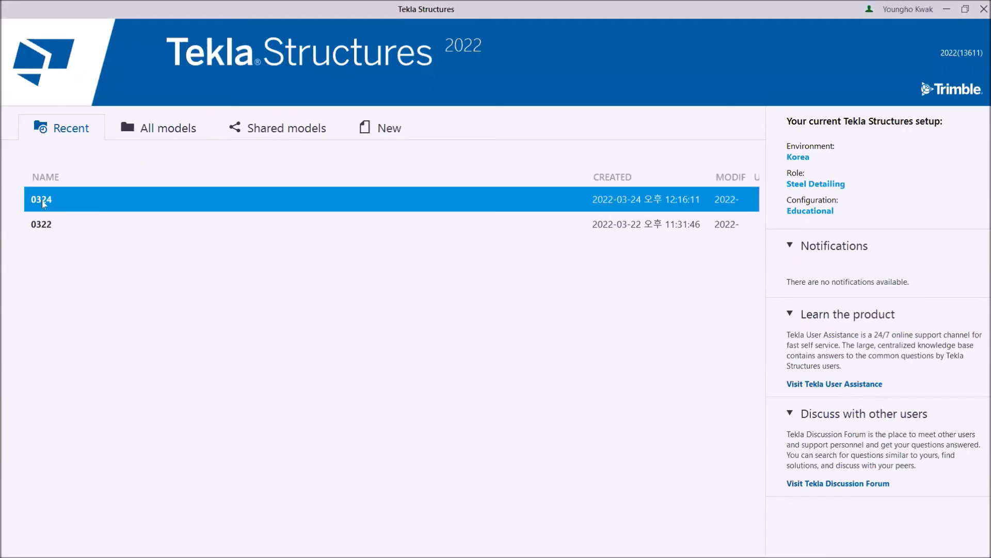
pyautogui.doubleClick(44, 204)
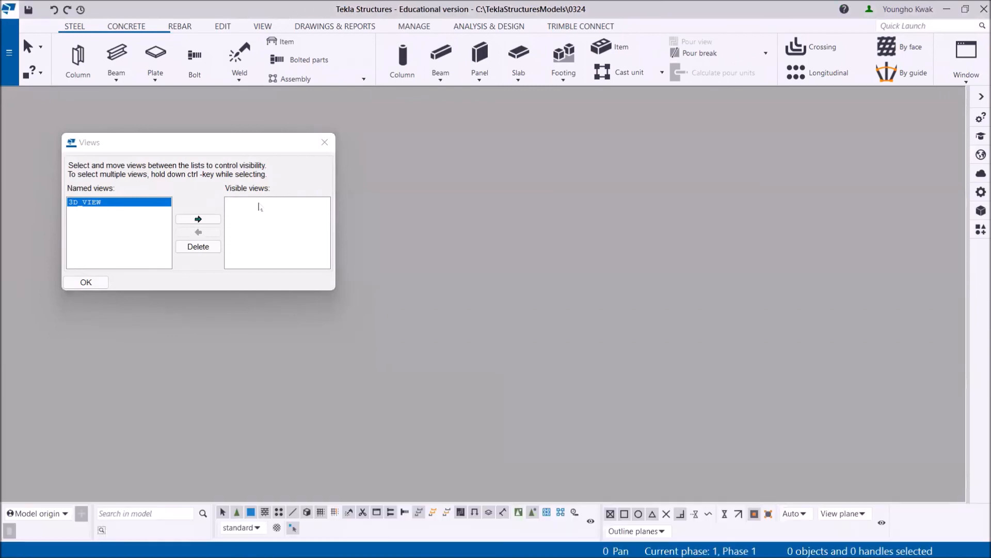
pyautogui.click(199, 219)
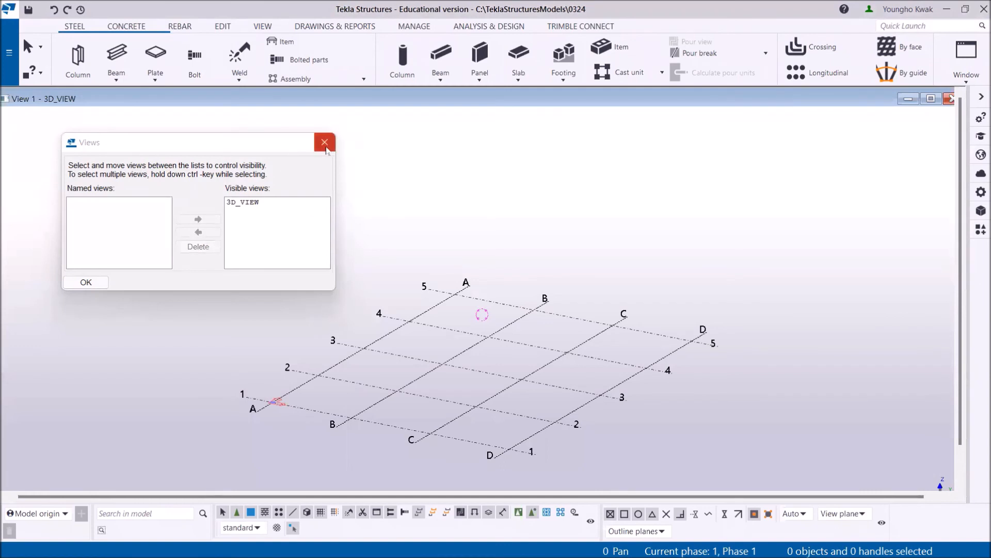
pyautogui.click(325, 142)
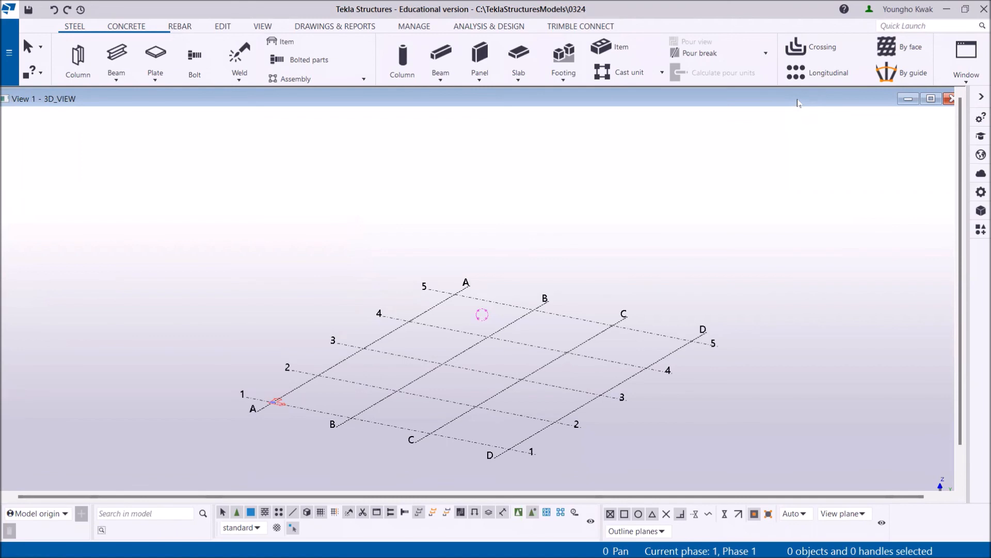
# Exit Tekla Structures, saving the changes to the model 0324.
pyautogui.click(979, 10)
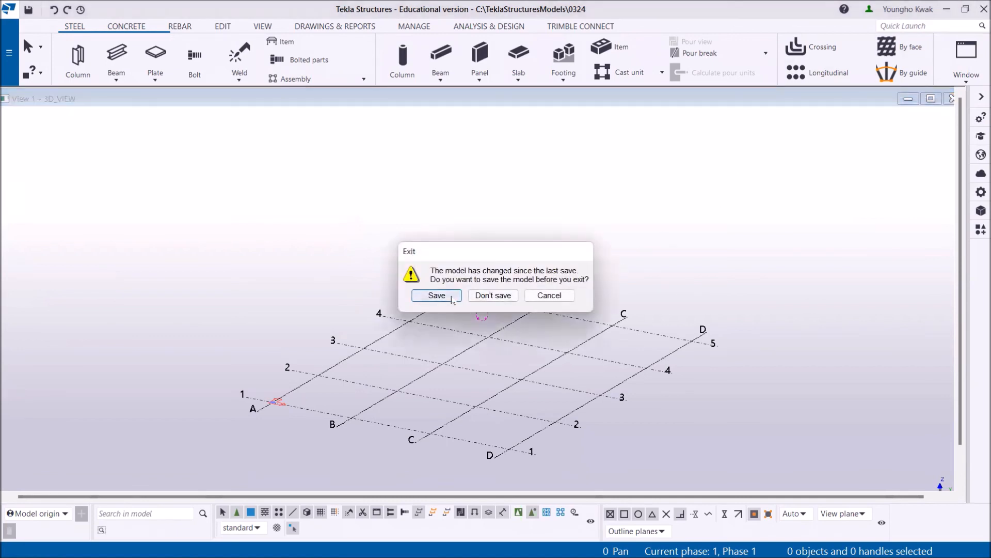
pyautogui.click(451, 297)
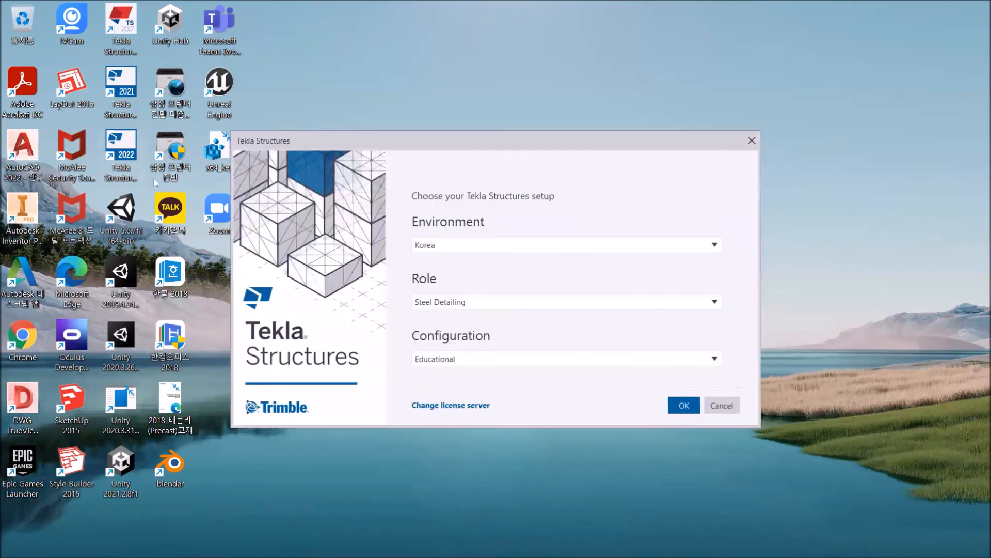
# Change the license source from the on-premises server to the Tekla online license and close the sign-in confirmation page.
pyautogui.click(460, 406)
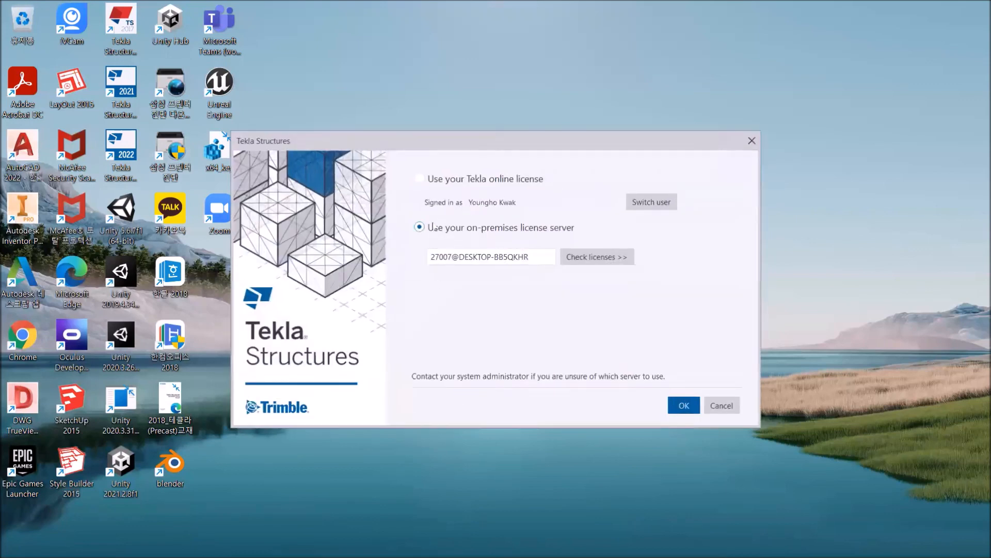
pyautogui.click(424, 181)
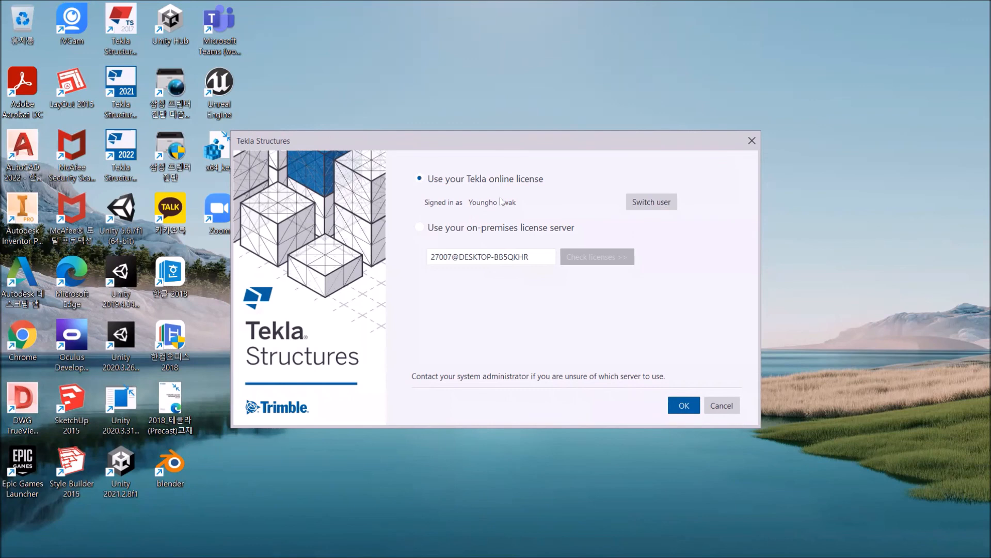
pyautogui.click(699, 406)
pyautogui.click(512, 253)
pyautogui.click(686, 406)
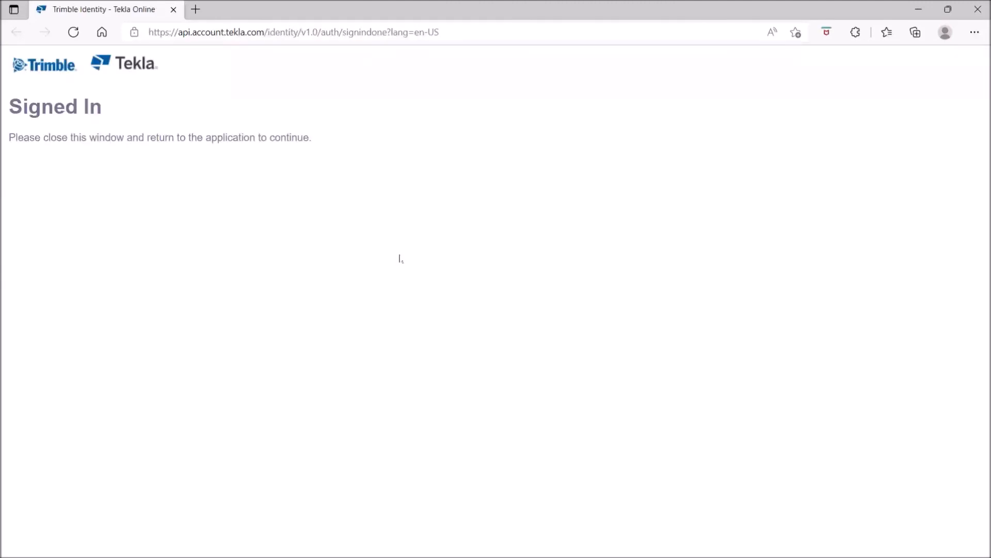
pyautogui.click(174, 10)
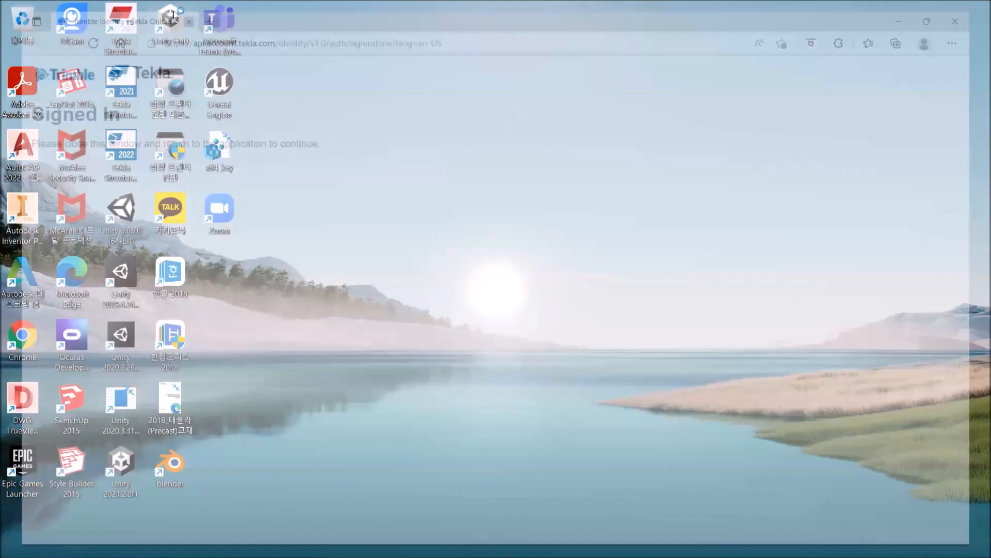
# Start Tekla Structures with the Korea environment, Steel Detailing role and Educational - Single User configuration.
pyautogui.moveTo(680, 544)
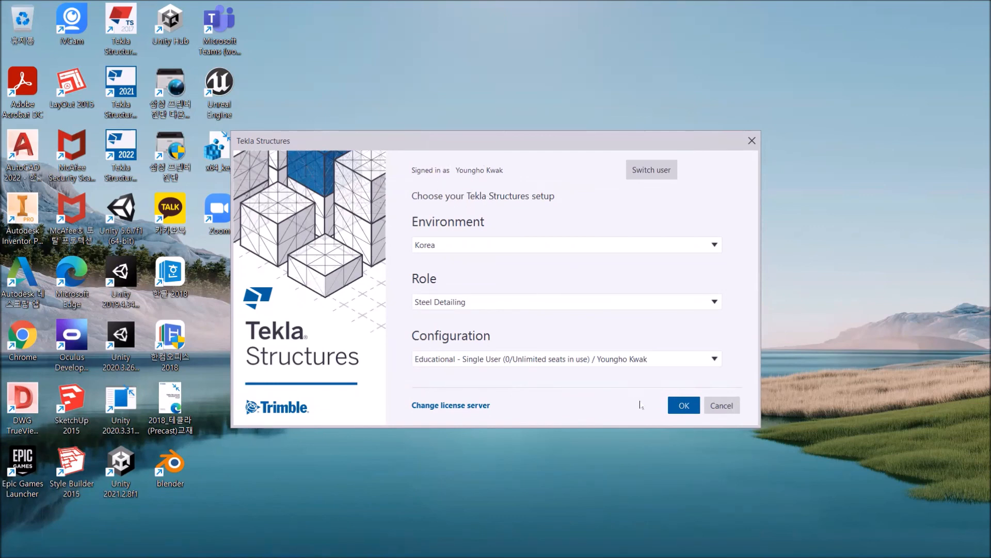
pyautogui.click(679, 409)
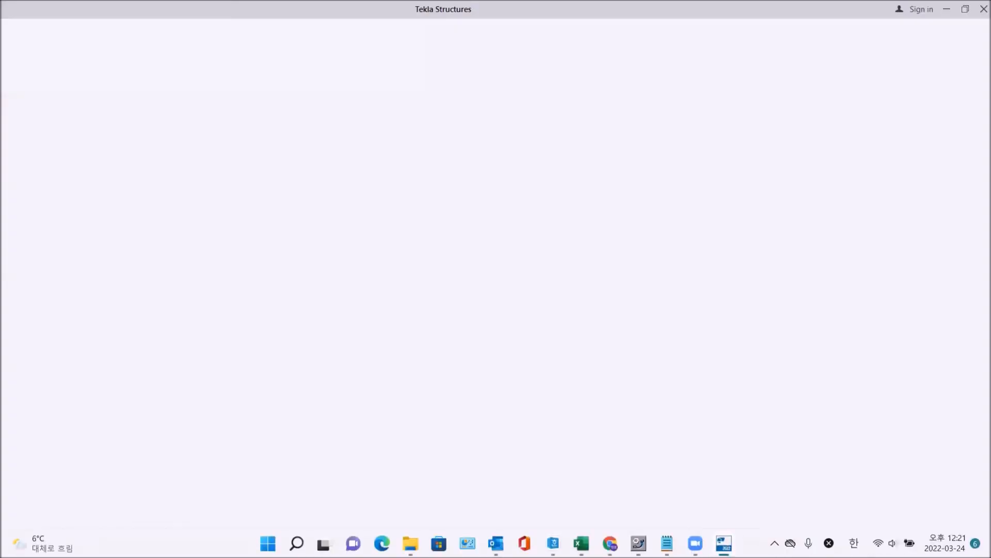
pyautogui.moveTo(553, 543)
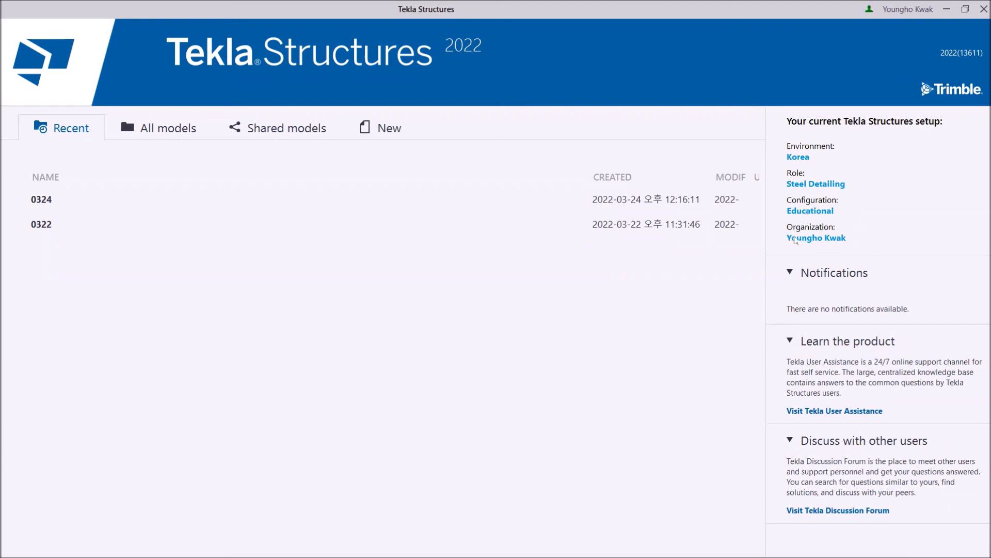
# Minimize Tekla Structures and close the Notepad file tekla.
pyautogui.click(948, 10)
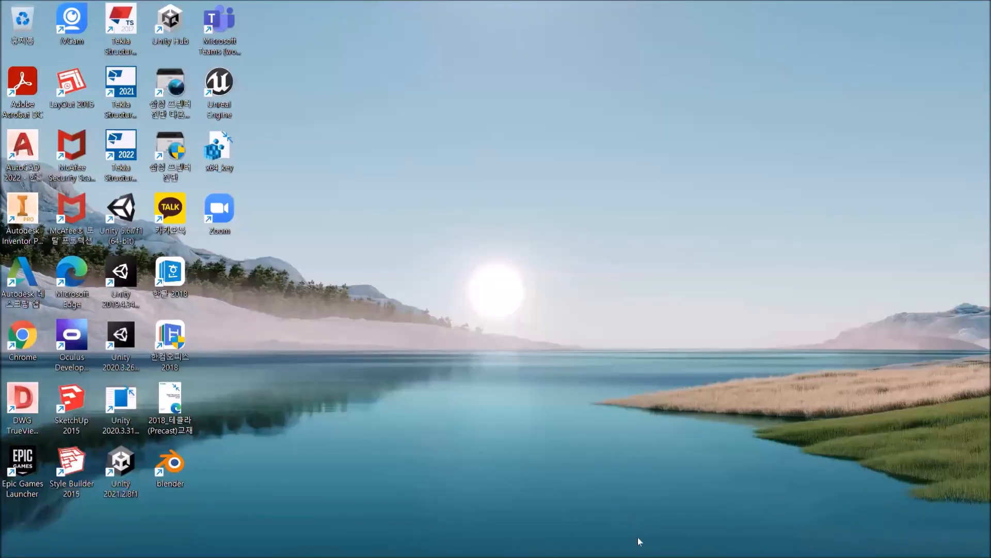
pyautogui.moveTo(724, 543)
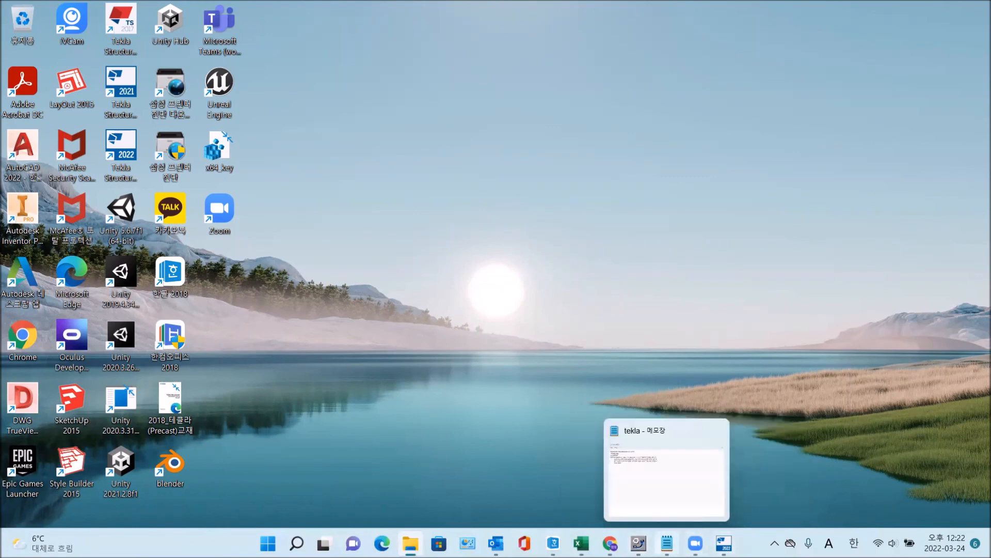
pyautogui.click(716, 430)
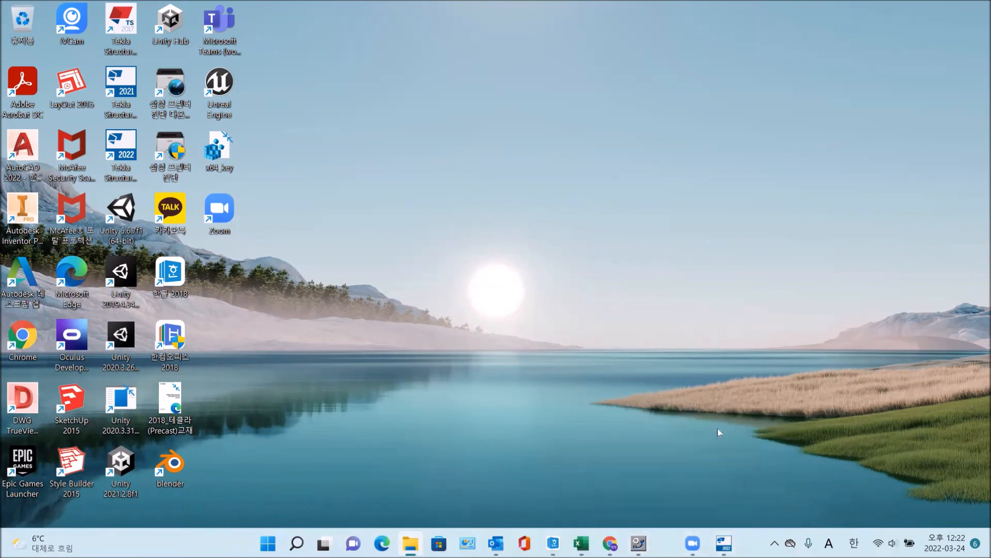
# Switch to the Tekla License Administration Tool, examine the license server usage statistics, and close the tool.
pyautogui.moveTo(624, 543)
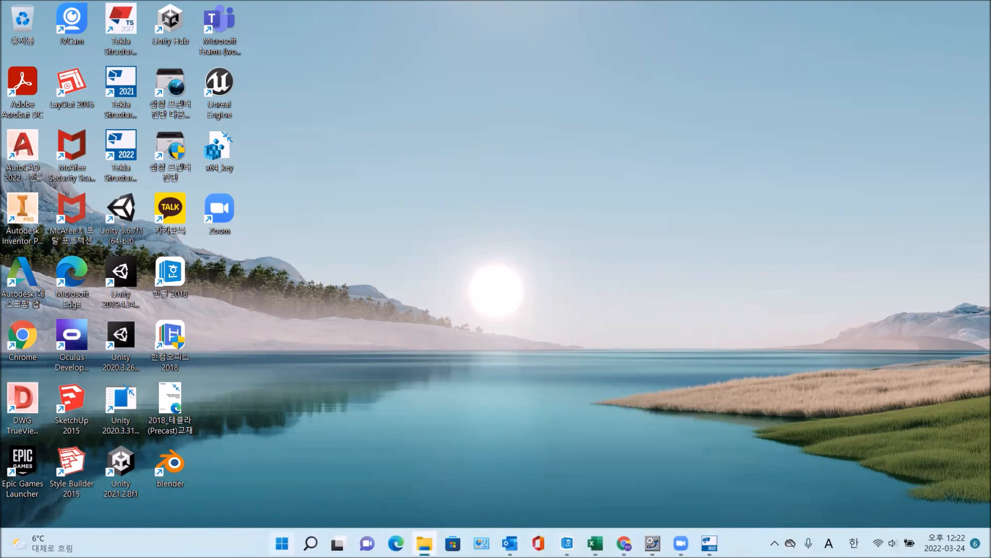
pyautogui.click(281, 543)
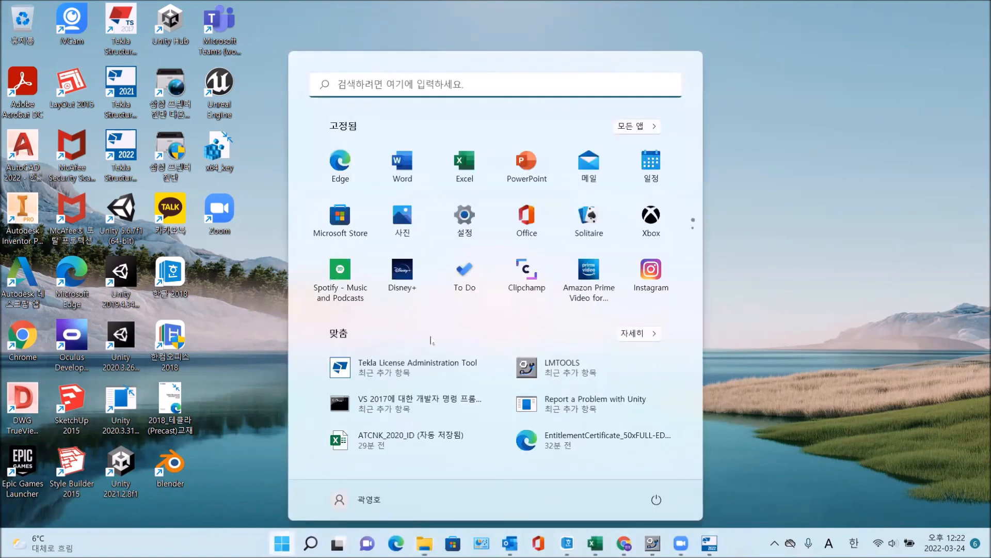
pyautogui.click(638, 126)
pyautogui.scroll(-12, 436, 324)
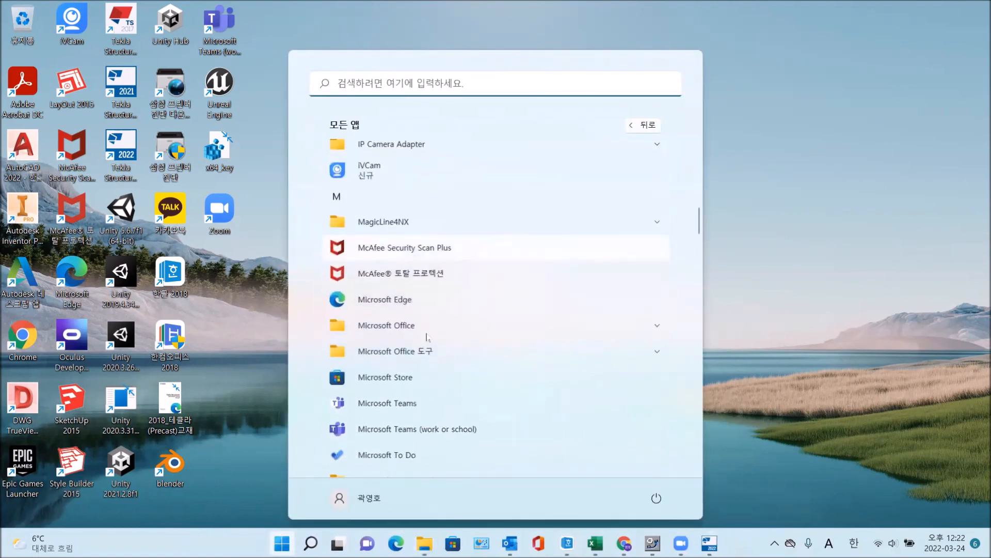
pyautogui.scroll(-10, 424, 338)
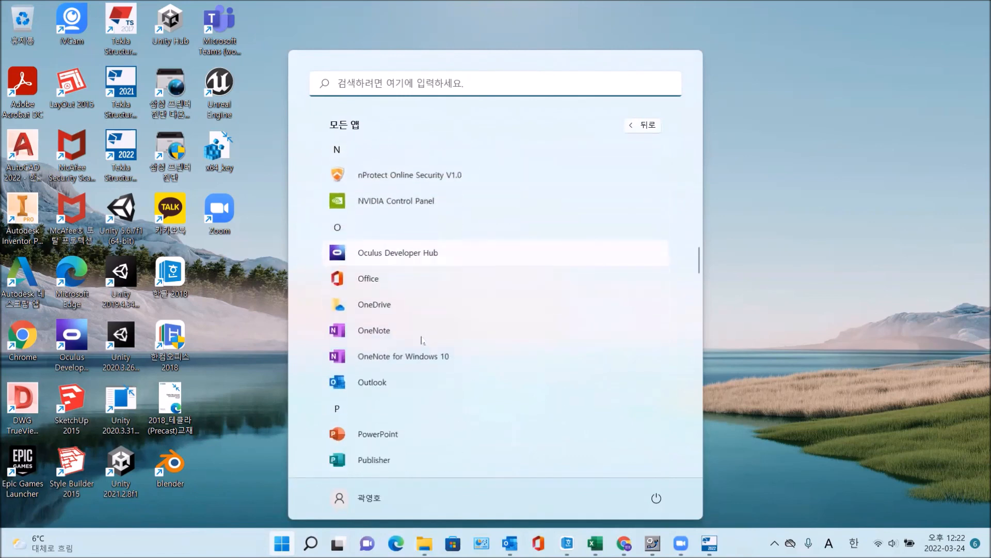
pyautogui.scroll(-7, 422, 340)
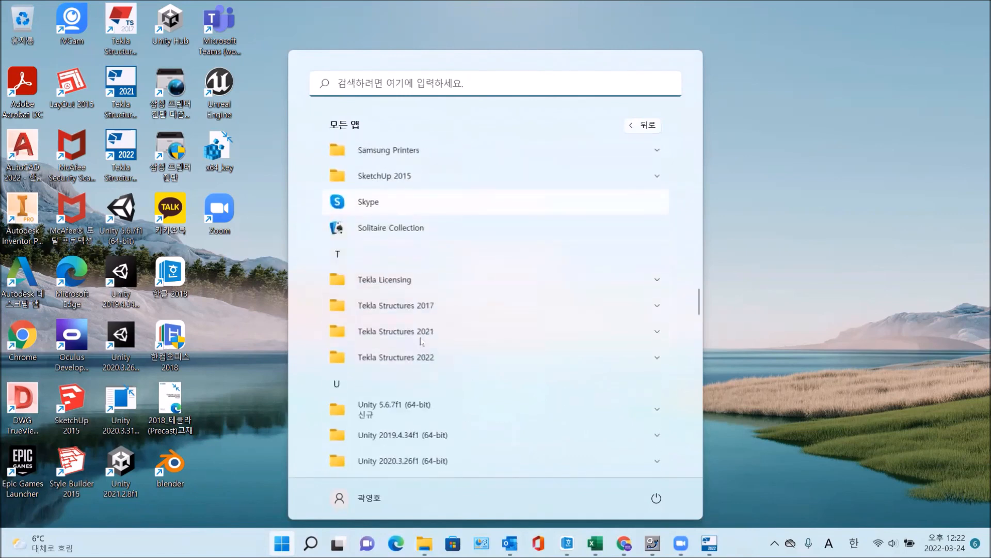
pyautogui.click(451, 271)
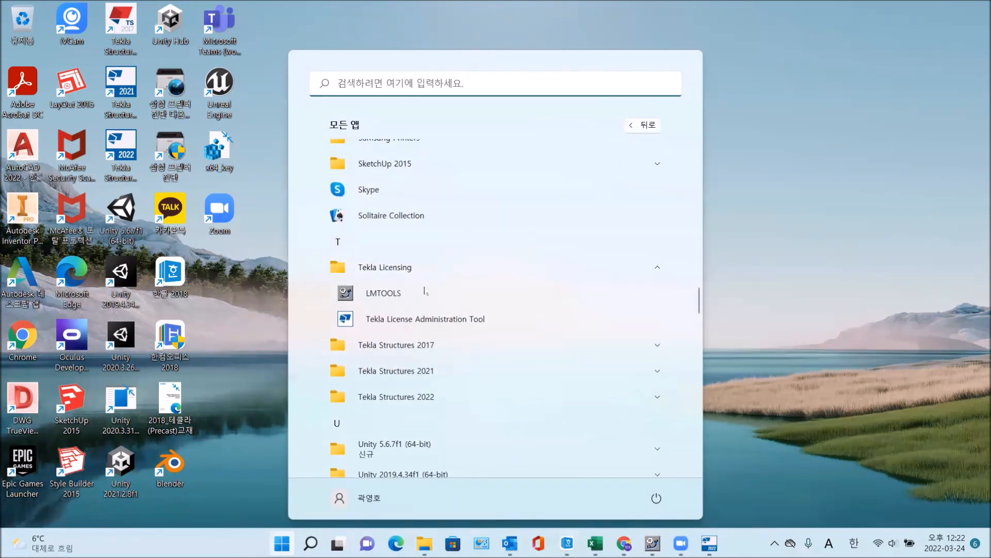
pyautogui.click(421, 319)
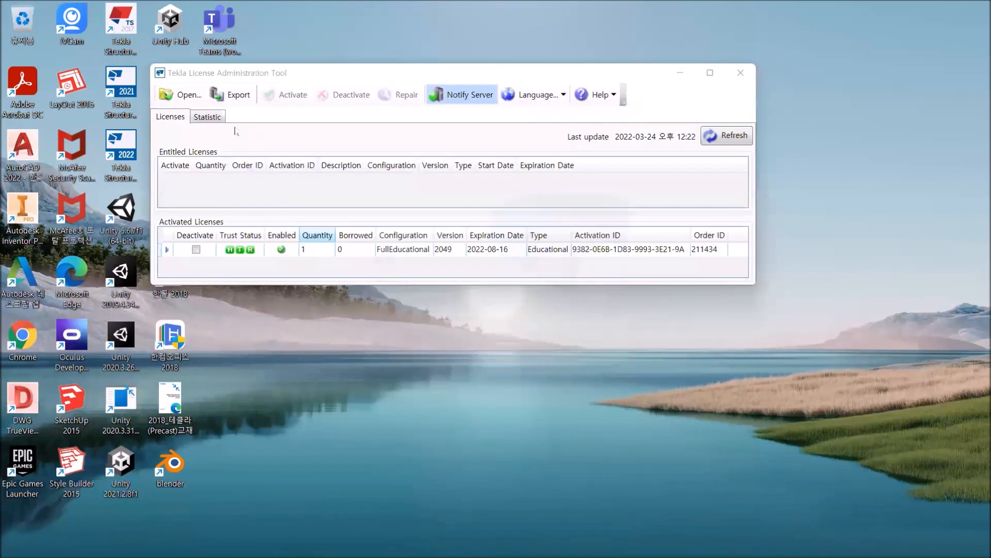
pyautogui.click(207, 116)
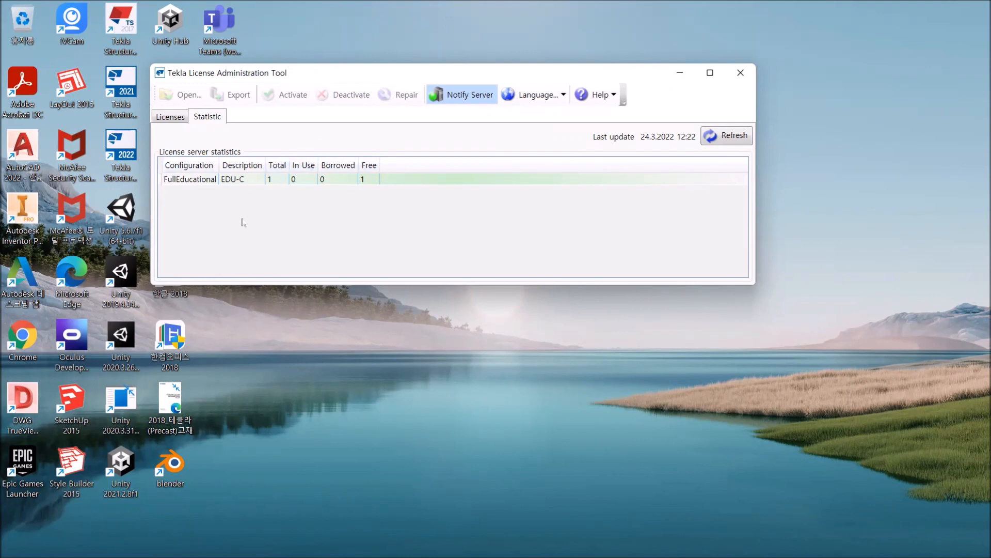
pyautogui.click(742, 75)
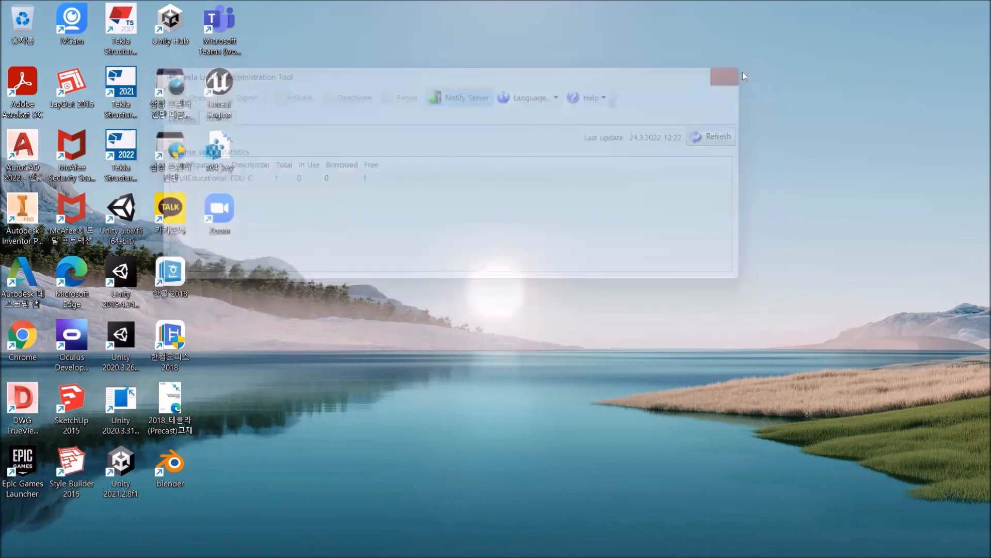